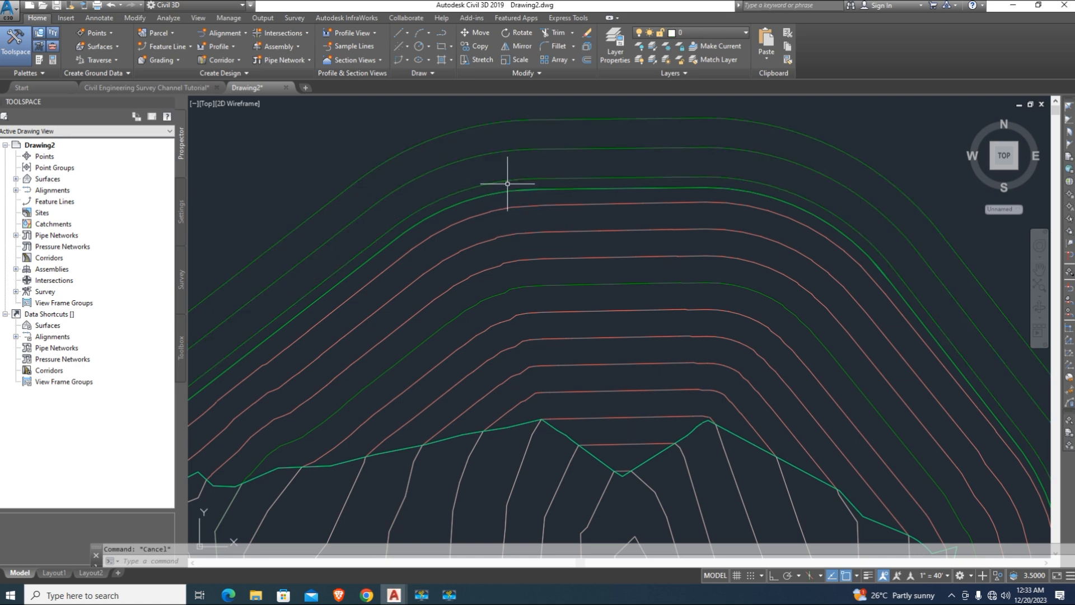
# - Select the hill surface to examine which contours belong to it, then clear the selection
pyautogui.moveTo(578, 166)
pyautogui.mouseDown(button='middle')
pyautogui.moveTo(590, 211)
pyautogui.moveTo(568, 203)
pyautogui.mouseUp(button='middle')
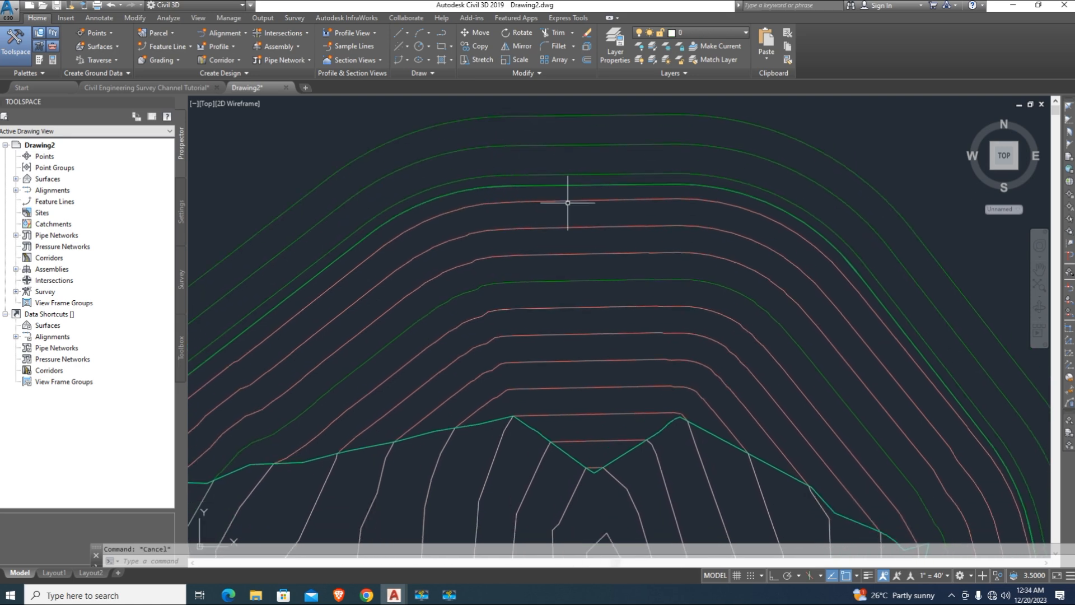
pyautogui.click(563, 249)
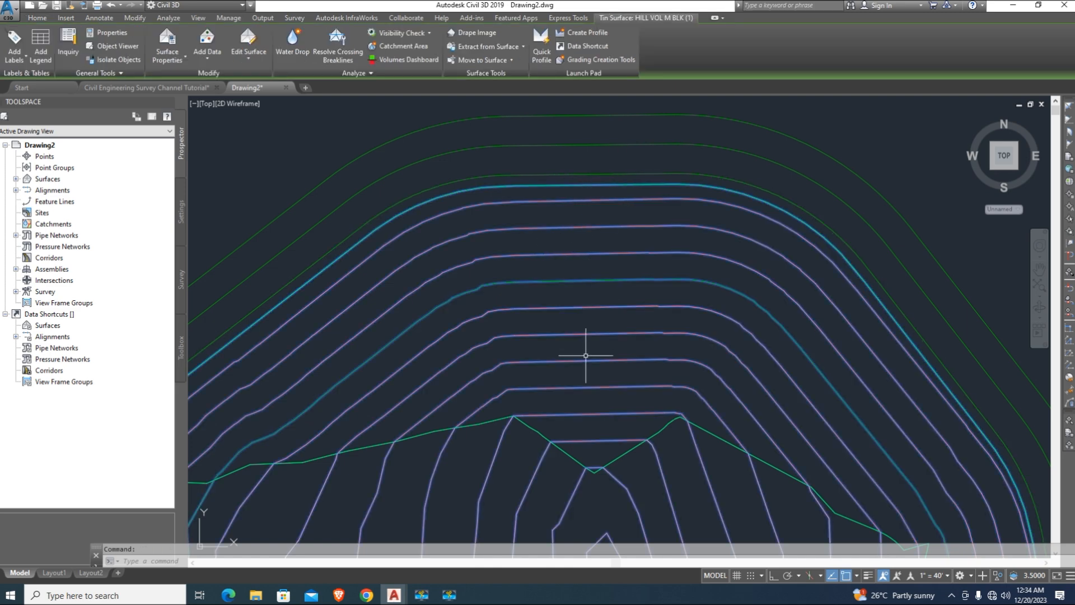
pyautogui.scroll(-5, 575, 276)
pyautogui.scroll(2, 554, 233)
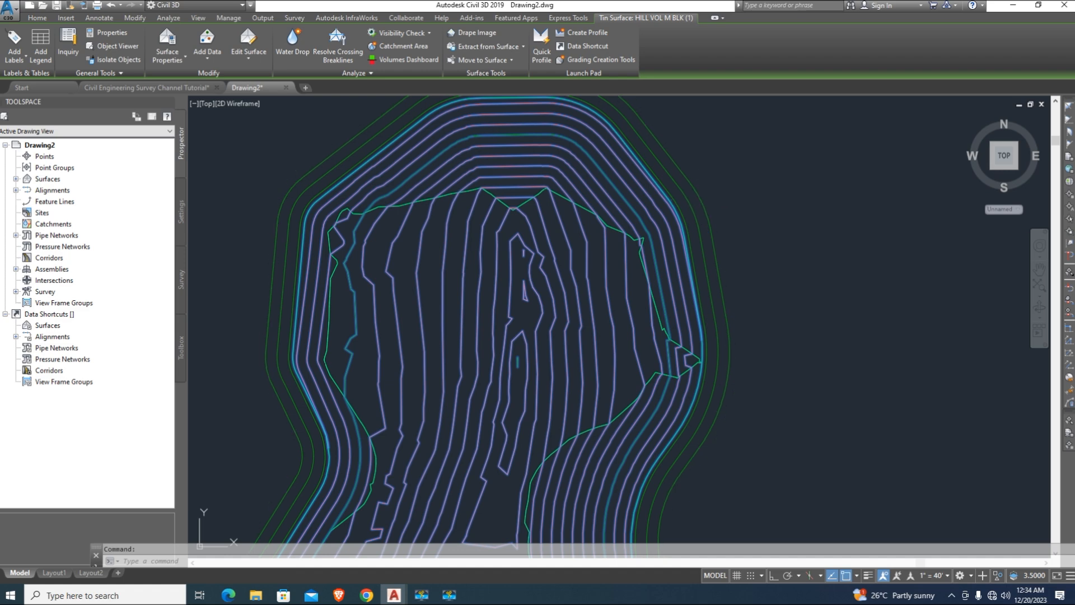
pyautogui.click(298, 195)
pyautogui.press('Escape')
# - Query the coordinates and elevations of three points along the outer green contours with the ID command
pyautogui.scroll(3, 312, 250)
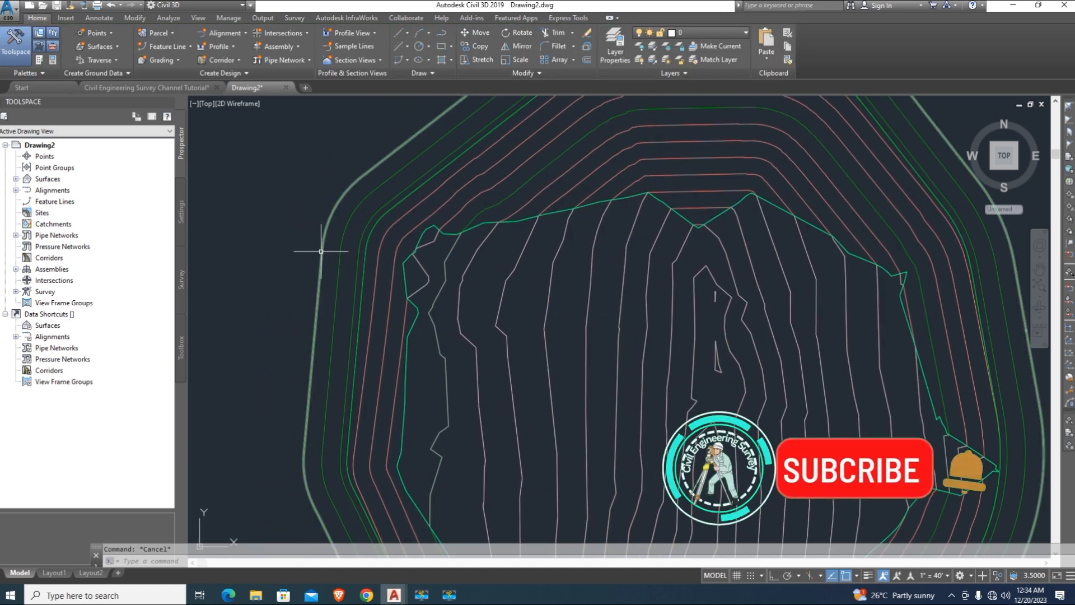
pyautogui.write('ID')
pyautogui.press('Return')
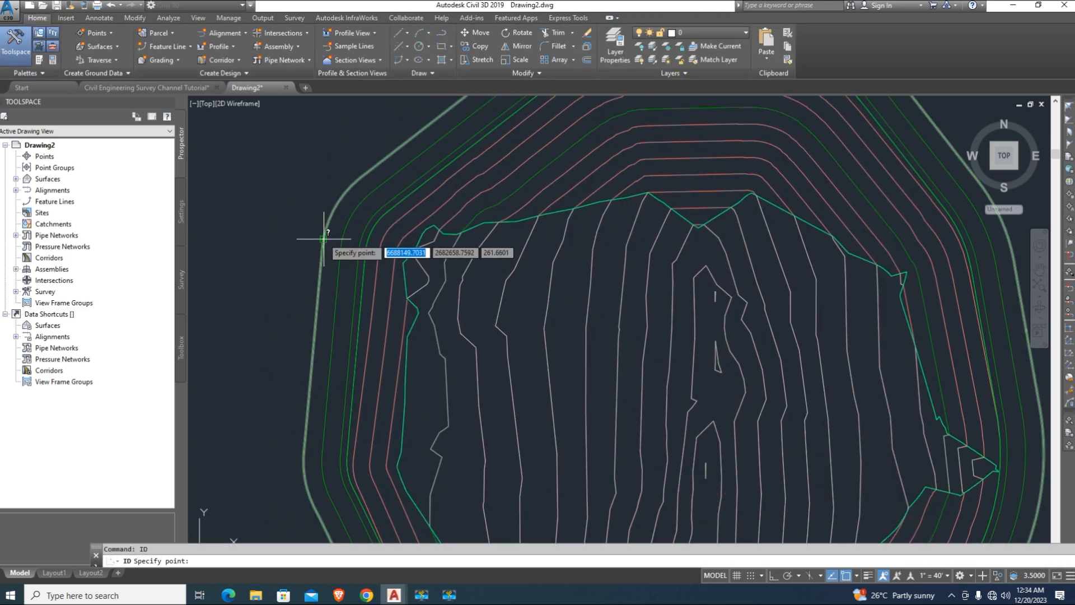
pyautogui.click(323, 228)
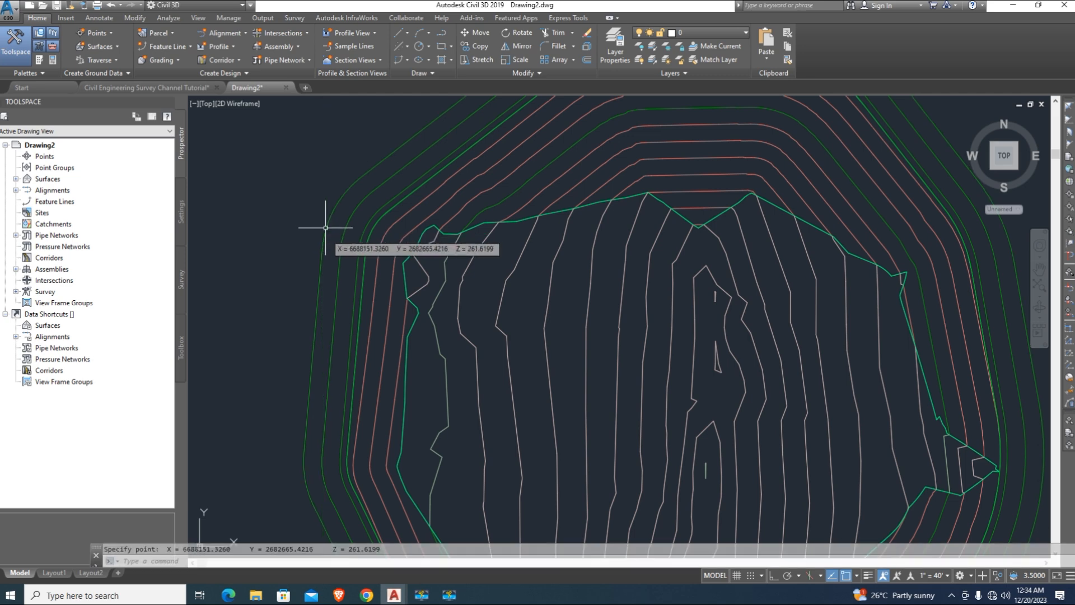
pyautogui.press('Return')
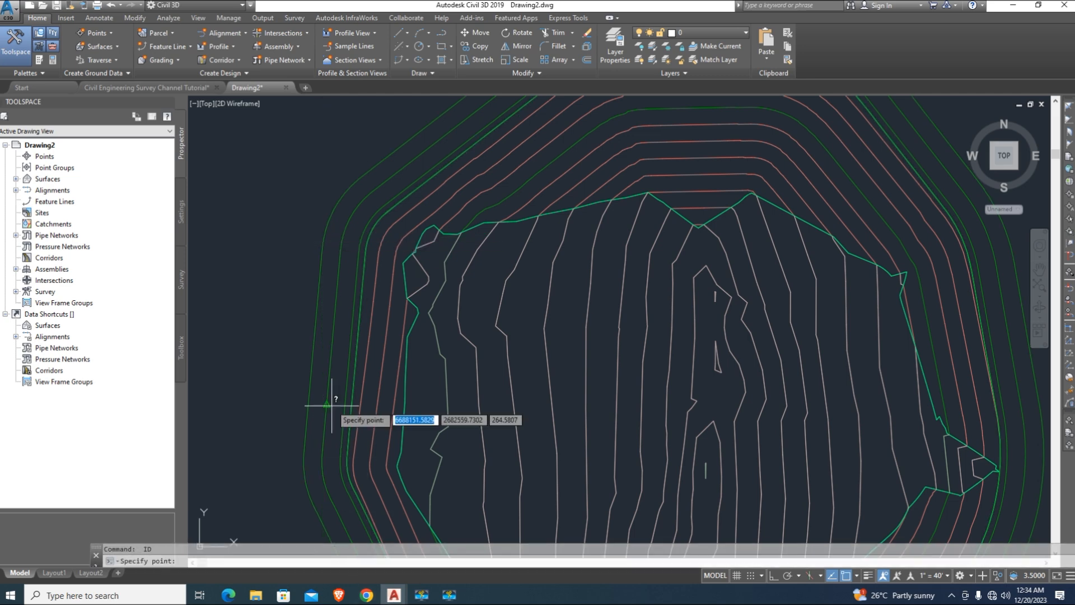
pyautogui.click(331, 403)
pyautogui.press('Return')
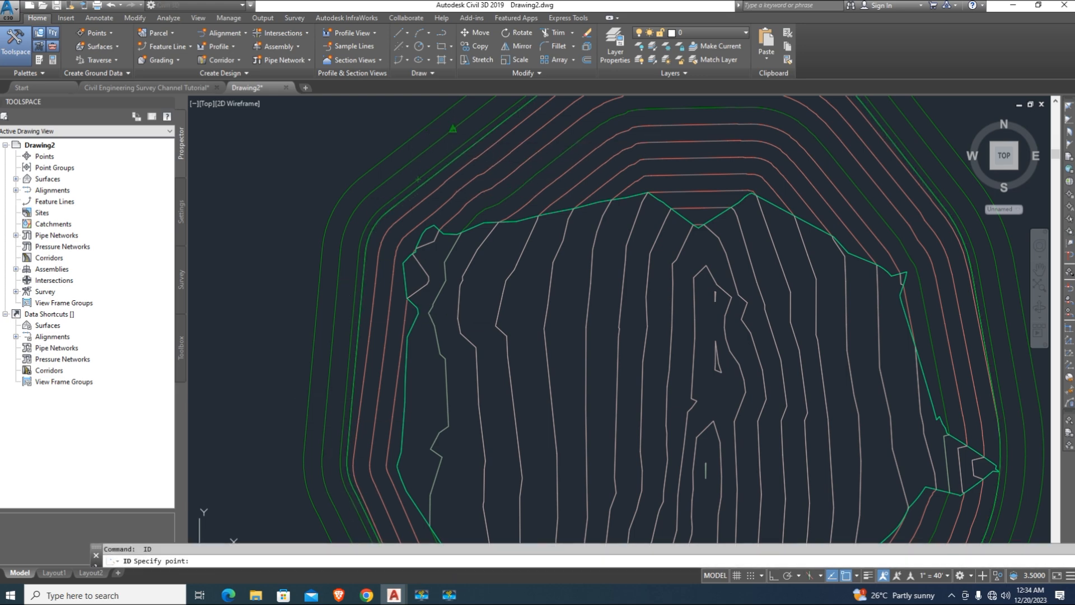
pyautogui.click(453, 130)
pyautogui.scroll(-4, 540, 288)
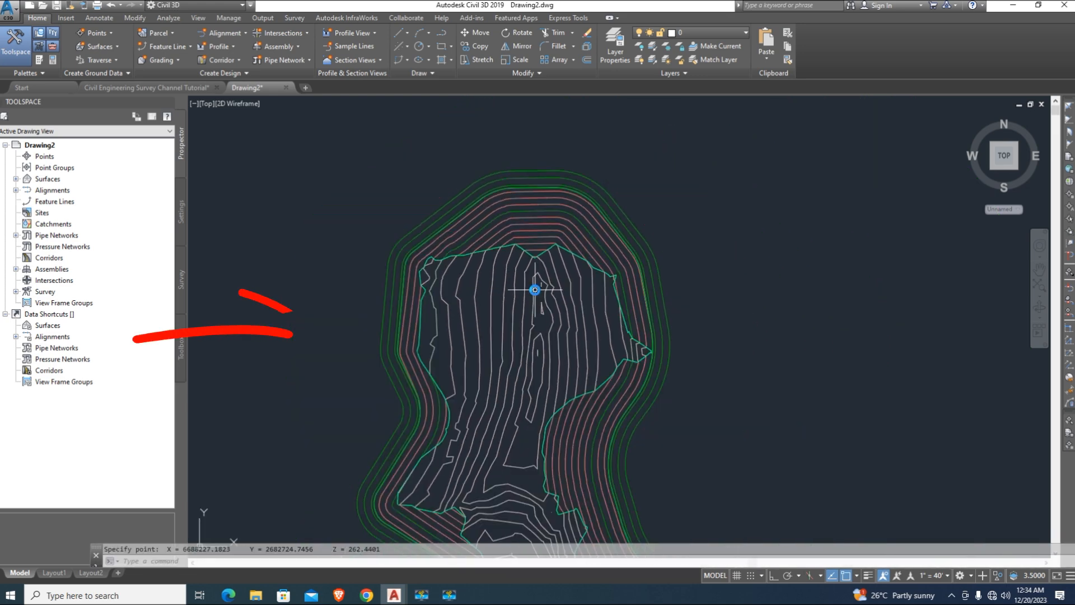
pyautogui.moveTo(468, 367)
pyautogui.mouseDown(button='middle')
pyautogui.moveTo(494, 319)
pyautogui.moveTo(464, 387)
pyautogui.mouseUp(button='middle')
pyautogui.scroll(4, 403, 299)
pyautogui.moveTo(409, 275); pyautogui.dragTo(427, 376, button='middle')
pyautogui.scroll(-2, 481, 308)
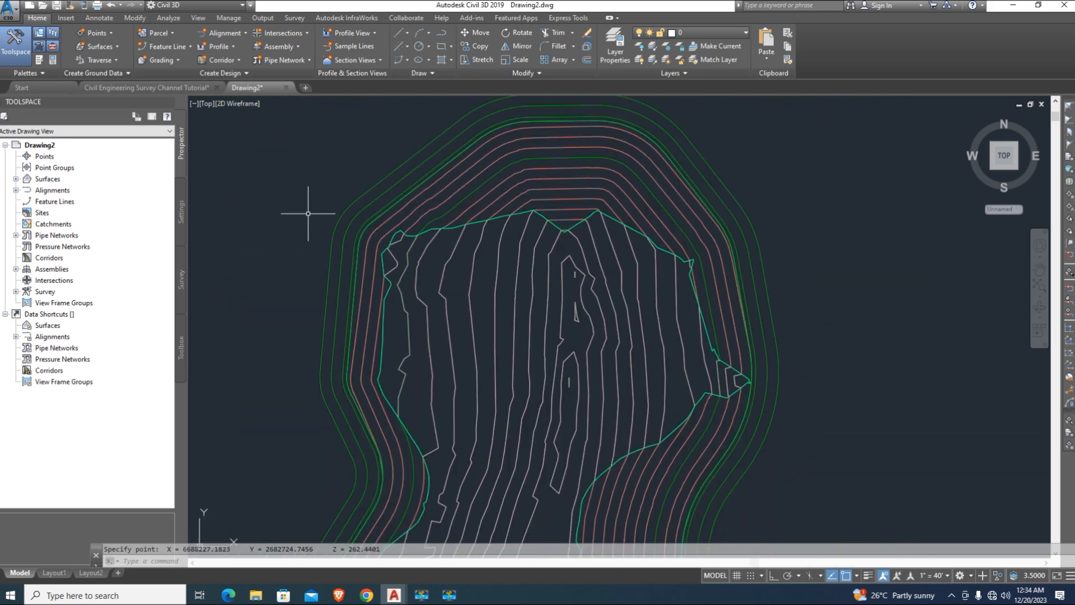
# - Save the drawing as "Civil Engineering Survey Tutorial" in a new folder of the same name on the F: drive
pyautogui.hotkey('ctrl', 's')
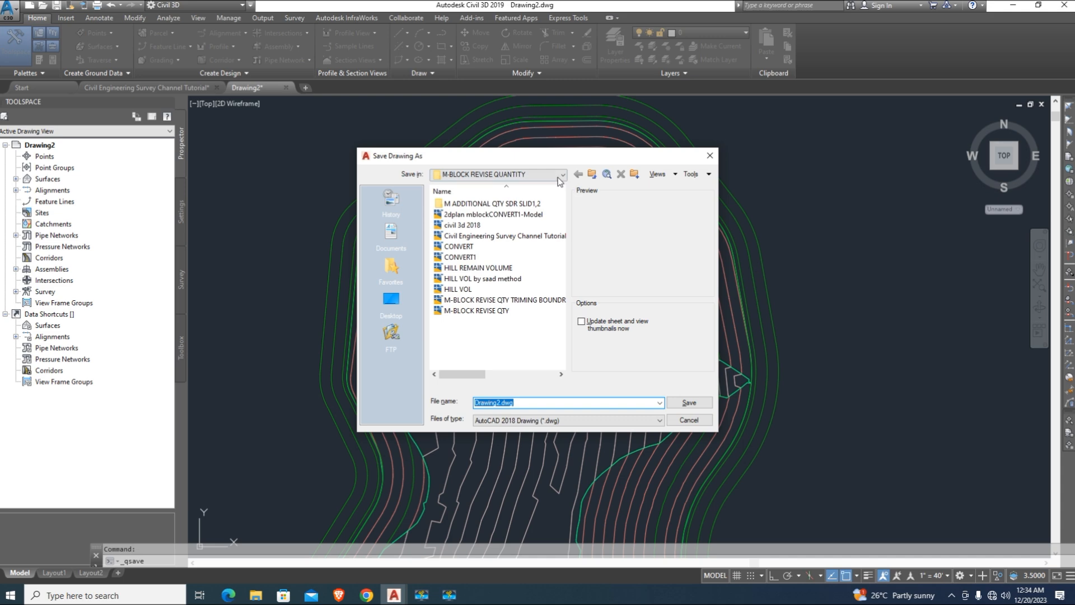
pyautogui.click(552, 174)
pyautogui.click(487, 205)
pyautogui.rightClick(515, 332)
pyautogui.click(634, 174)
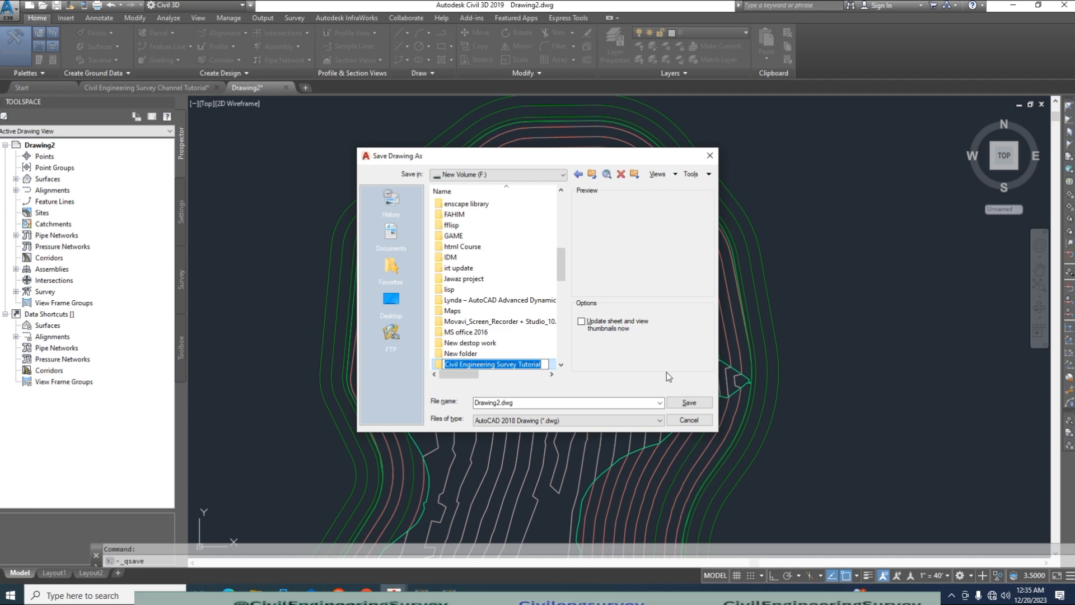
pyautogui.doubleClick(439, 365)
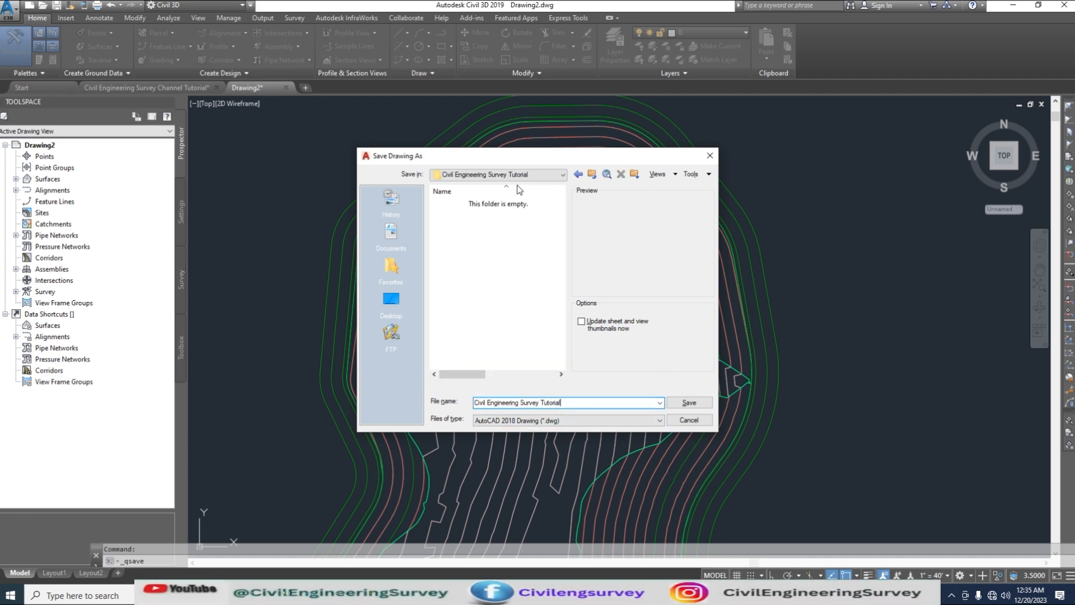
pyautogui.click(701, 403)
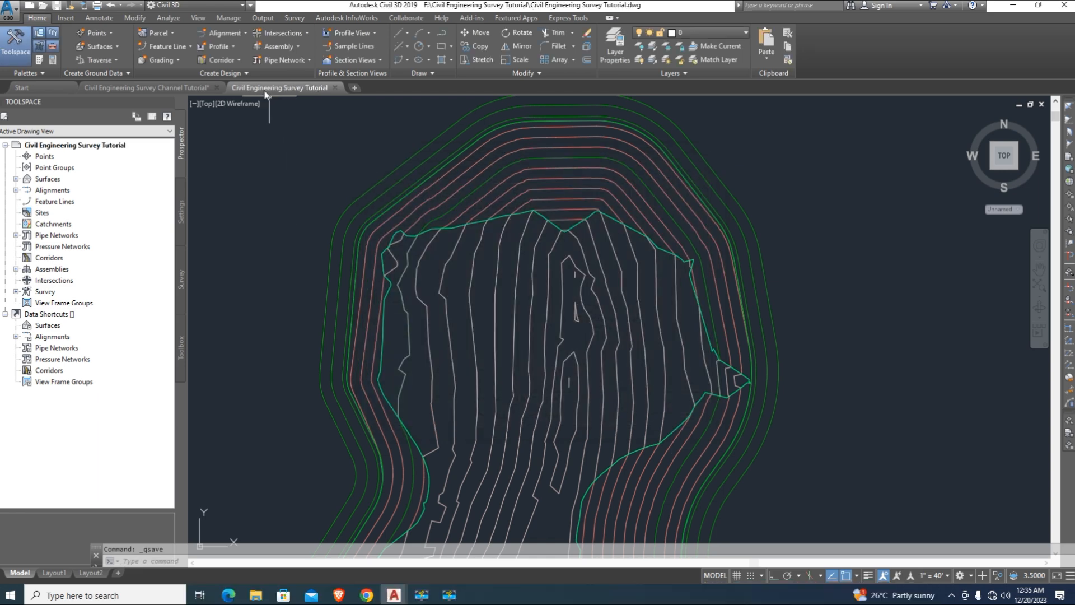
# - Set up a Civil 3D drawing export to AutoCAD DWG version 2010, including only Model and excluding Layout1 and Layout2
pyautogui.click(10, 9)
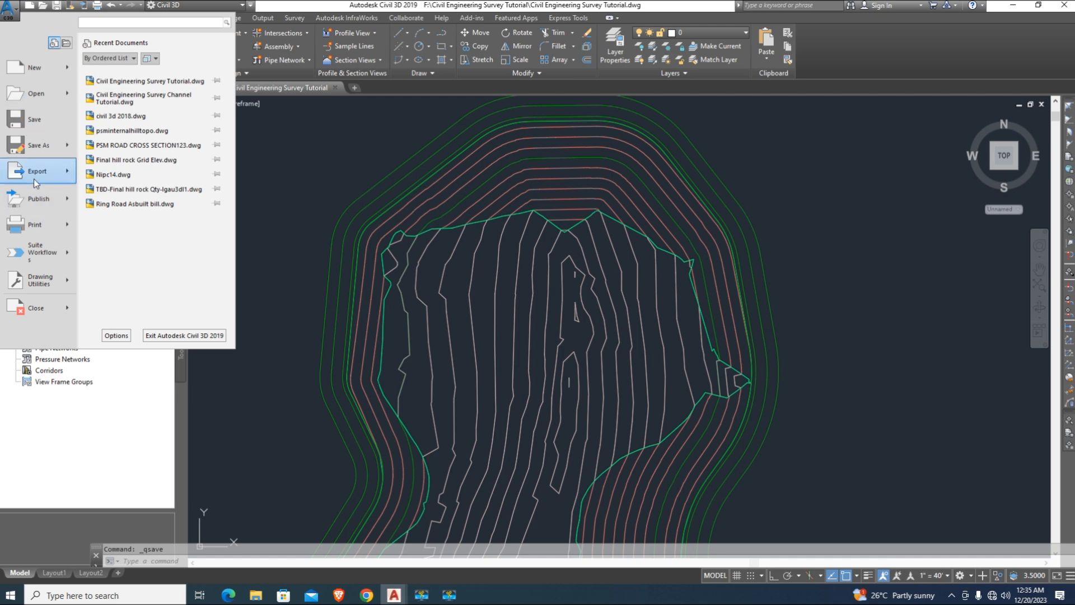
pyautogui.moveTo(33, 180)
pyautogui.click(171, 185)
pyautogui.click(334, 303)
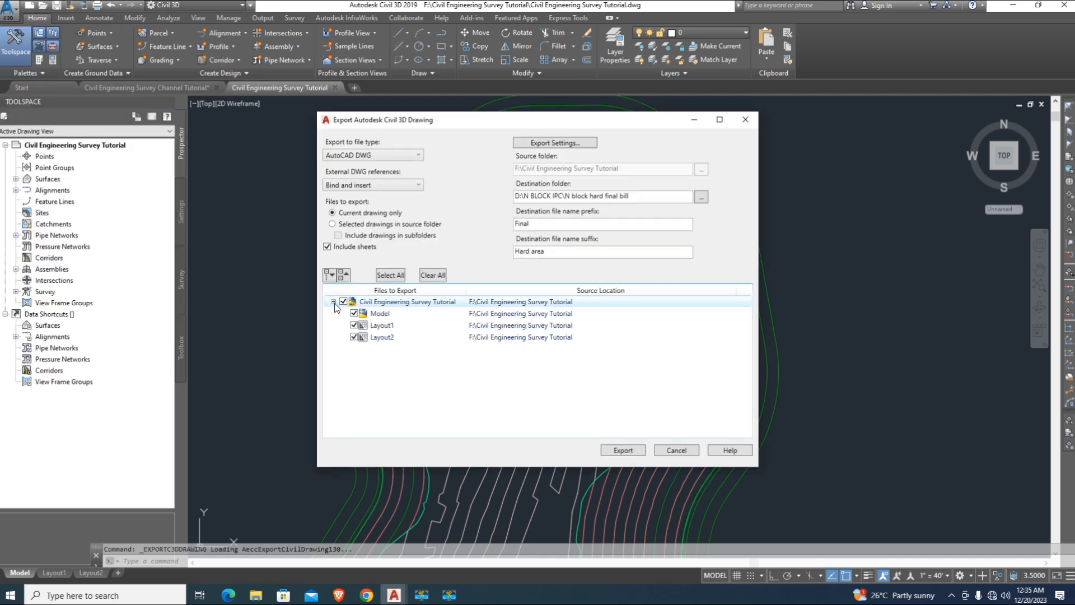
pyautogui.click(354, 337)
pyautogui.click(354, 325)
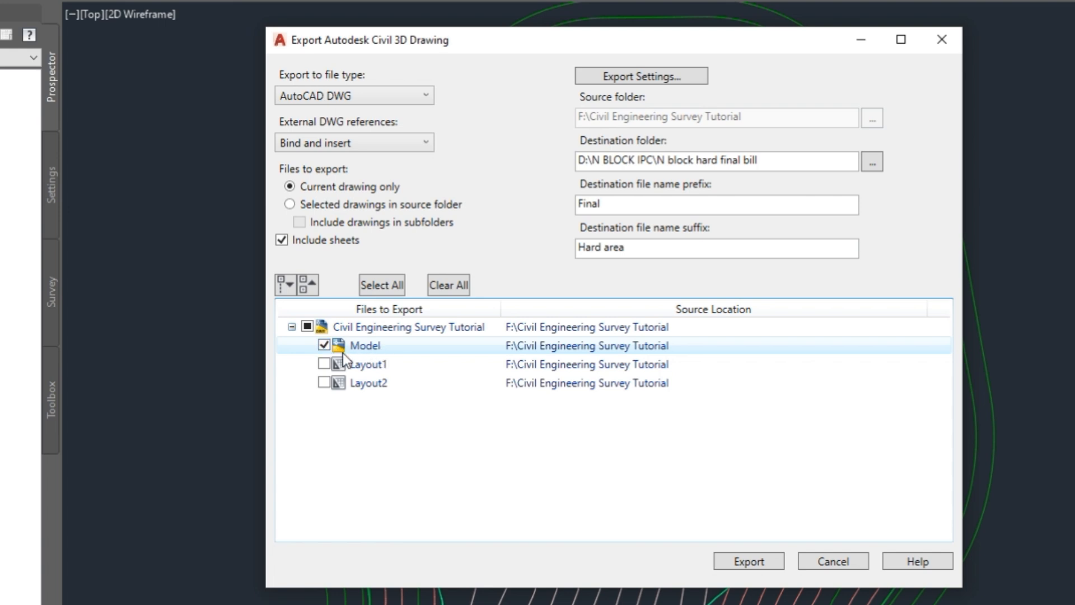
pyautogui.click(642, 75)
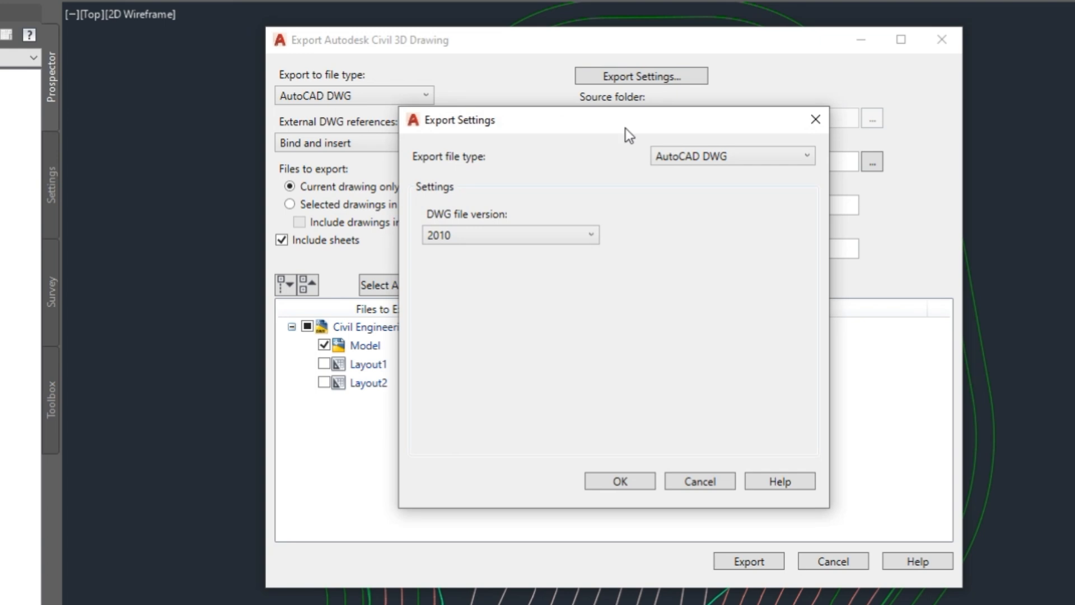
pyautogui.click(644, 484)
# - Set the export's destination folder to F:\Civil Engineering Survey Tutorial
pyautogui.click(872, 162)
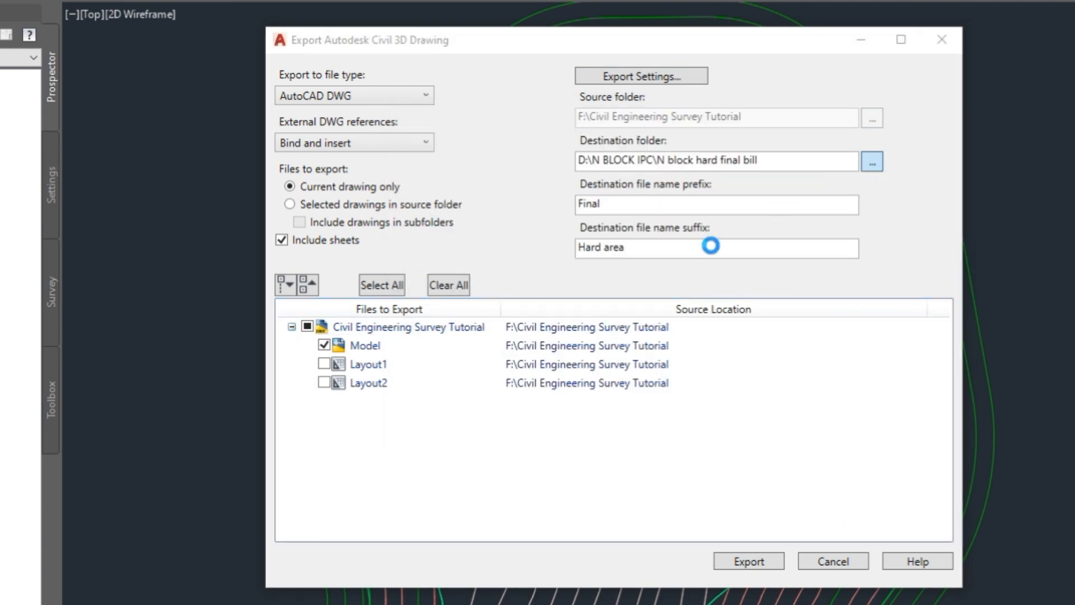
pyautogui.scroll(-3, 697, 319)
pyautogui.scroll(1, 683, 333)
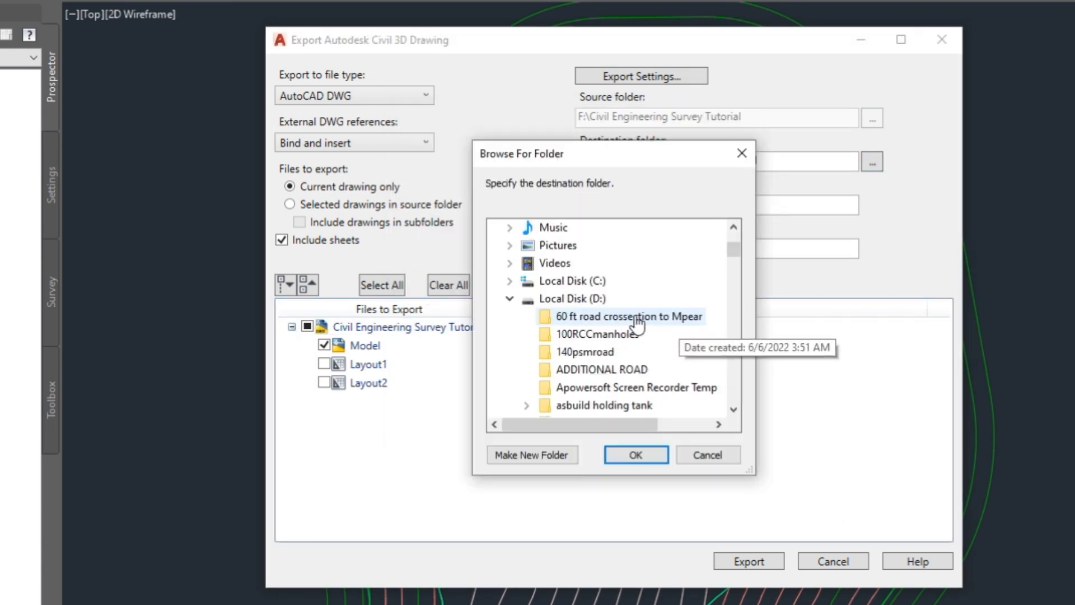
pyautogui.scroll(-20, 605, 305)
pyautogui.scroll(-15, 605, 305)
pyautogui.click(604, 315)
pyautogui.click(599, 350)
pyautogui.press('c')
pyautogui.click(627, 415)
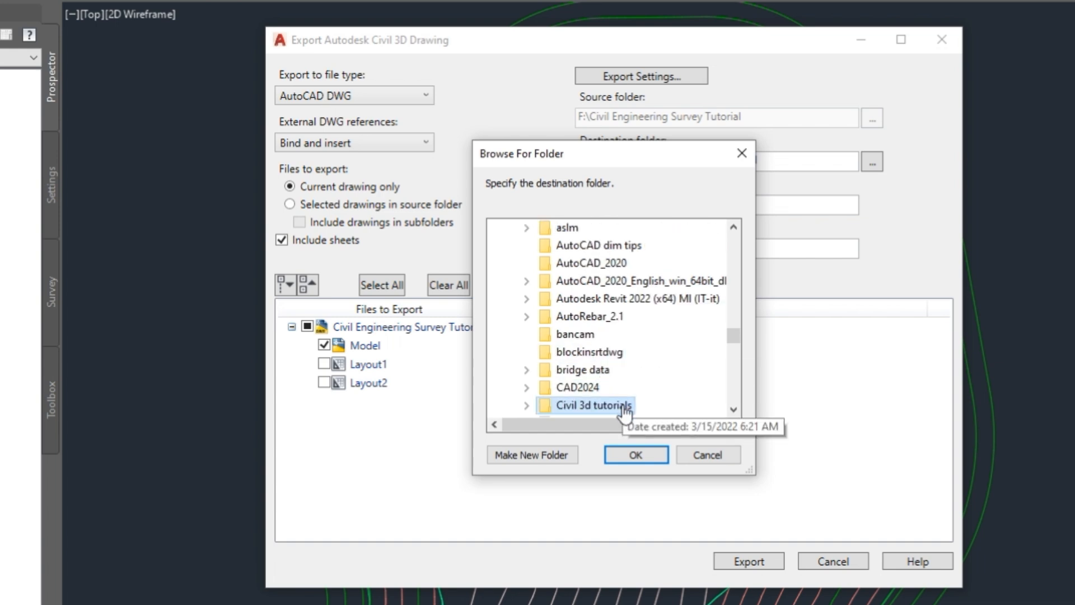
pyautogui.click(629, 417)
pyautogui.click(654, 460)
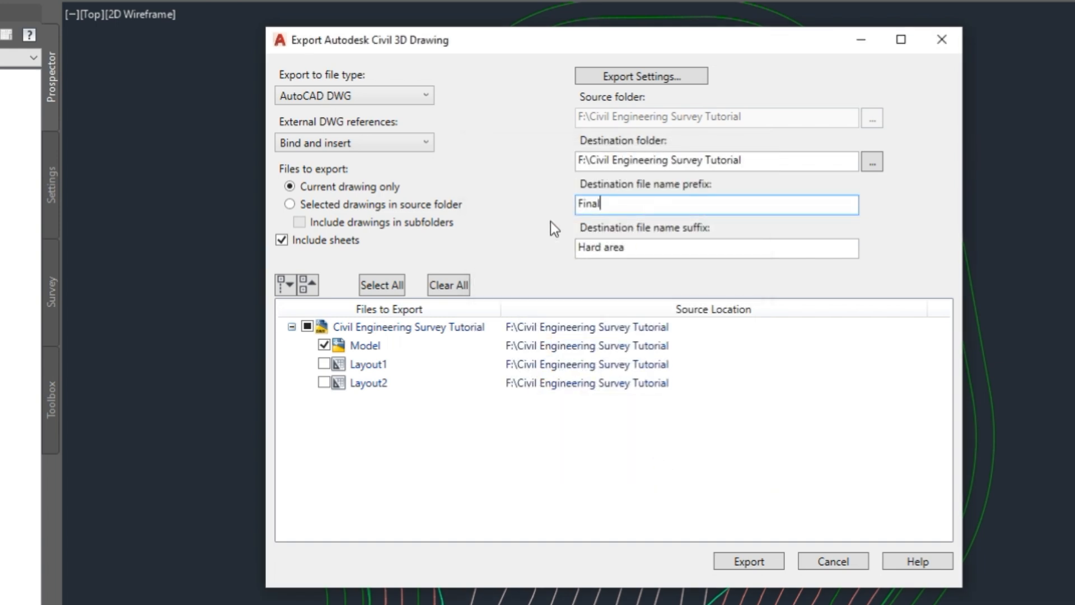
# - Set the file name prefix to "CAD" and the suffix to "Model", and export the drawing
pyautogui.write('CAD')
pyautogui.press('Tab')
pyautogui.hotkey('ctrl', 'a')
pyautogui.write('Mof')
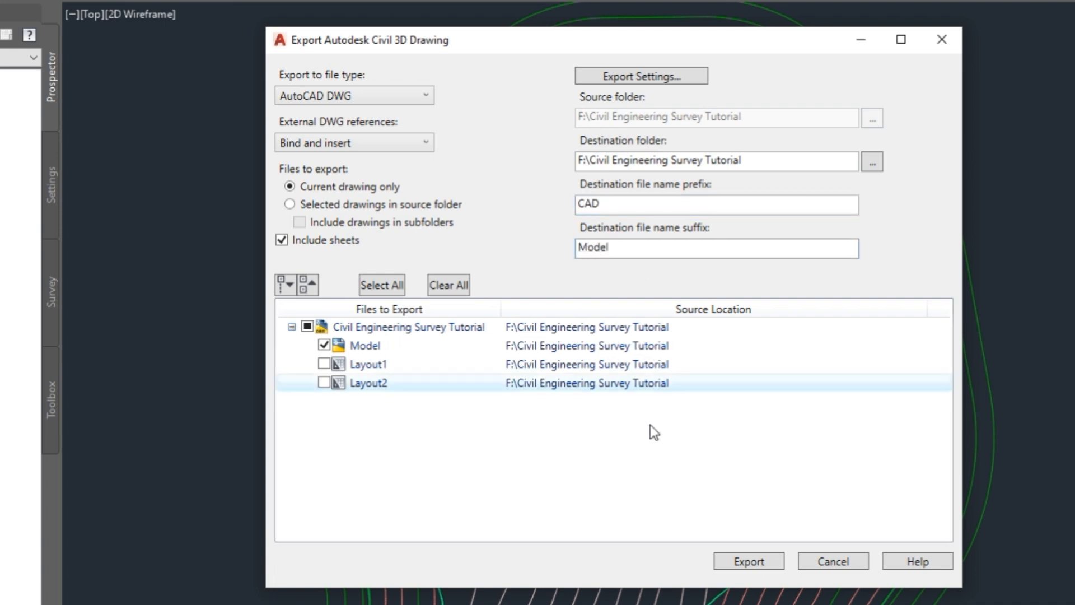
pyautogui.click(753, 559)
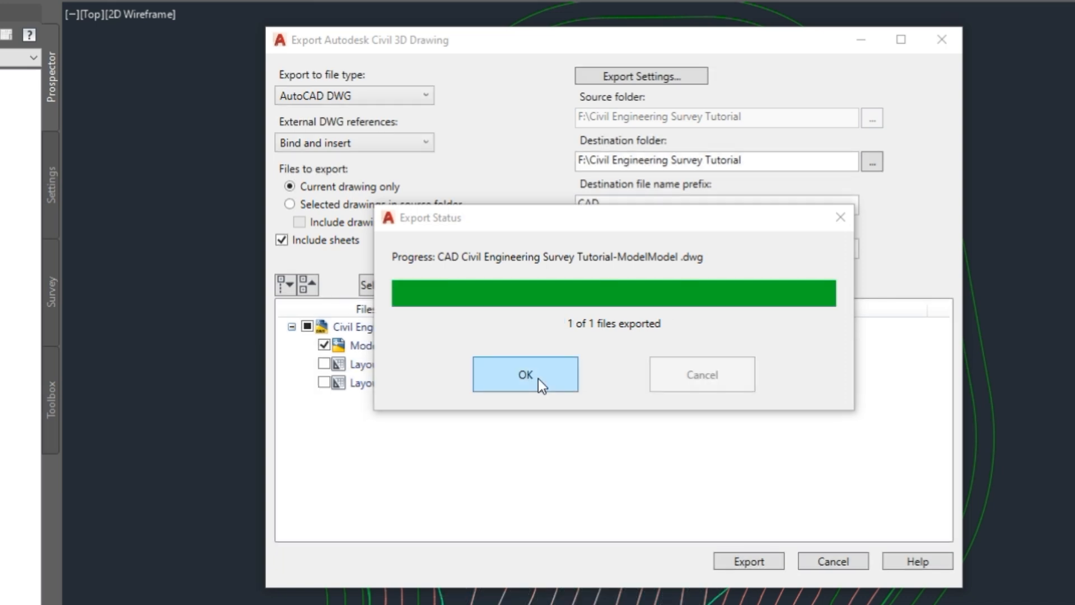
pyautogui.click(538, 379)
pyautogui.click(942, 41)
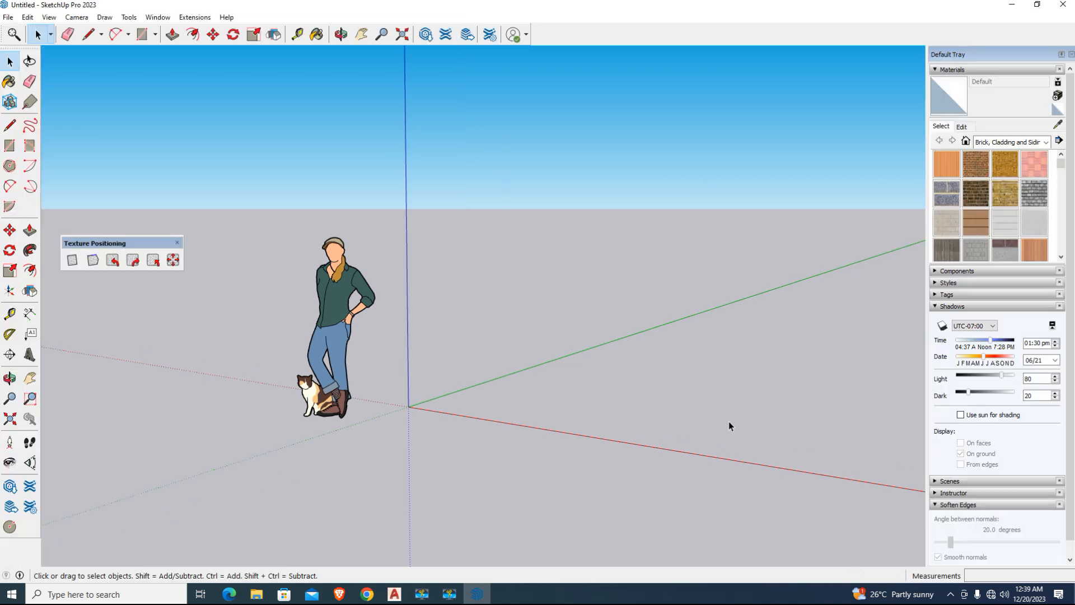
# - Switch to SketchUp and delete the default person figure from the empty model
pyautogui.click(342, 408)
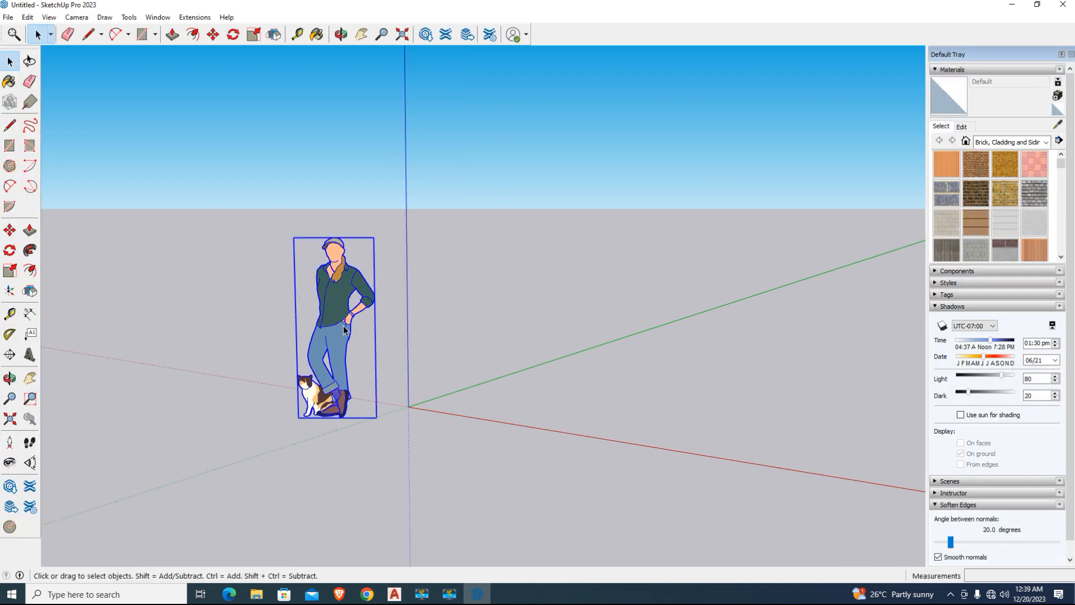
pyautogui.press('Delete')
pyautogui.moveTo(471, 289); pyautogui.dragTo(619, 271, button='middle')
# - Import the exported "CAD Civil Engineering Survey Tutorial" model DWG from the Civil Engineering Survey Tutorial folder on F:
pyautogui.click(8, 17)
pyautogui.click(67, 213)
pyautogui.click(428, 362)
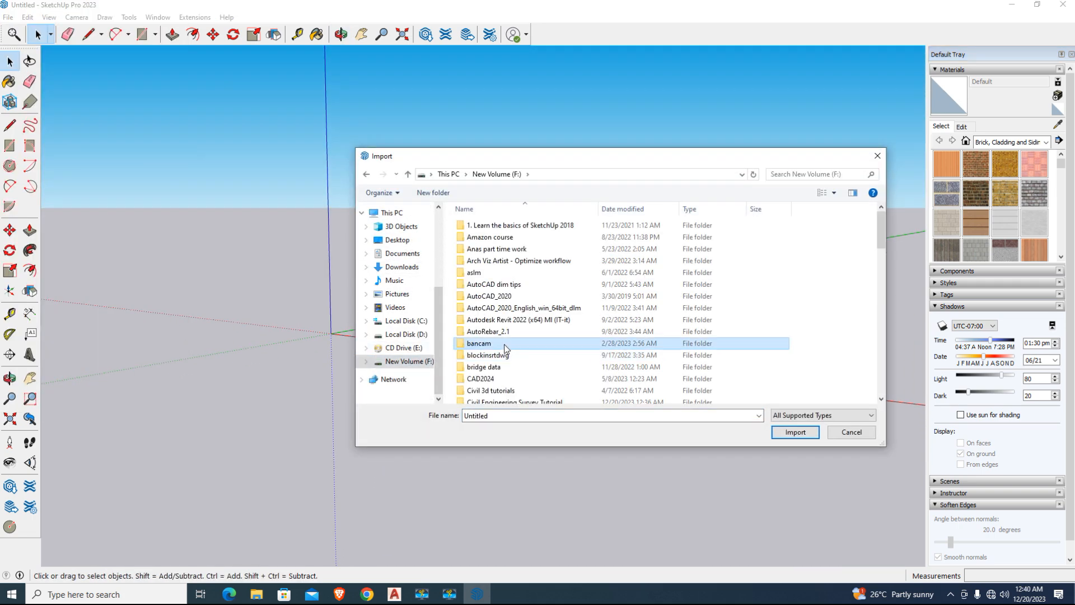
pyautogui.scroll(-5, 504, 392)
pyautogui.doubleClick(489, 226)
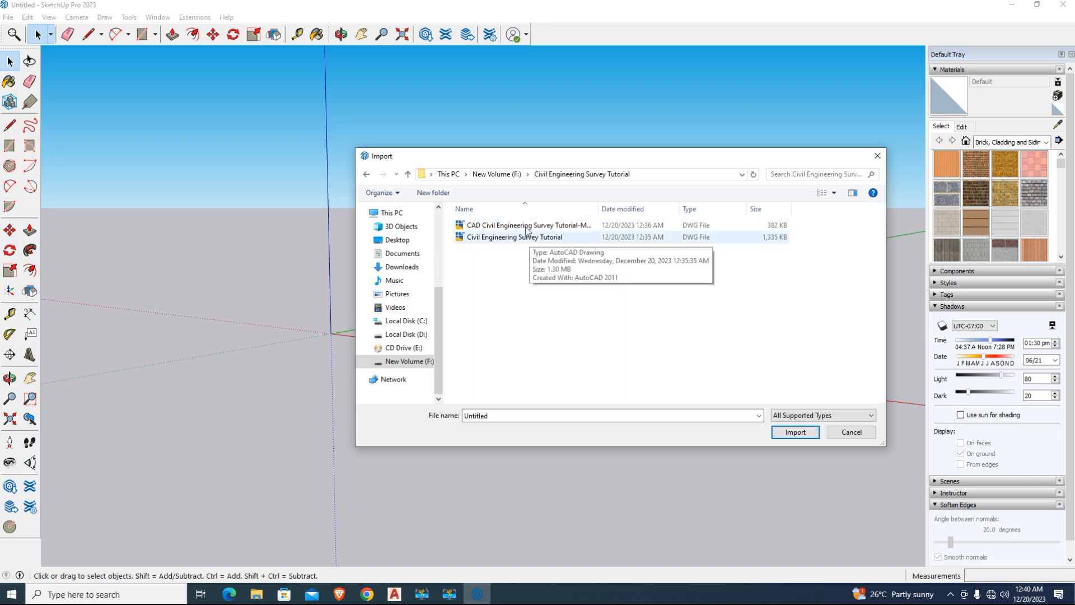
pyautogui.click(588, 225)
pyautogui.doubleClick(626, 226)
pyautogui.click(597, 379)
# - Open the imported contour group for editing
pyautogui.moveTo(553, 361); pyautogui.dragTo(305, 401, button='middle')
pyautogui.scroll(2, 386, 387)
pyautogui.moveTo(543, 386); pyautogui.dragTo(661, 336, button='middle')
pyautogui.scroll(-2, 456, 359)
pyautogui.click(448, 356)
pyautogui.doubleClick(448, 356)
pyautogui.moveTo(455, 324); pyautogui.dragTo(95, 350, button='middle')
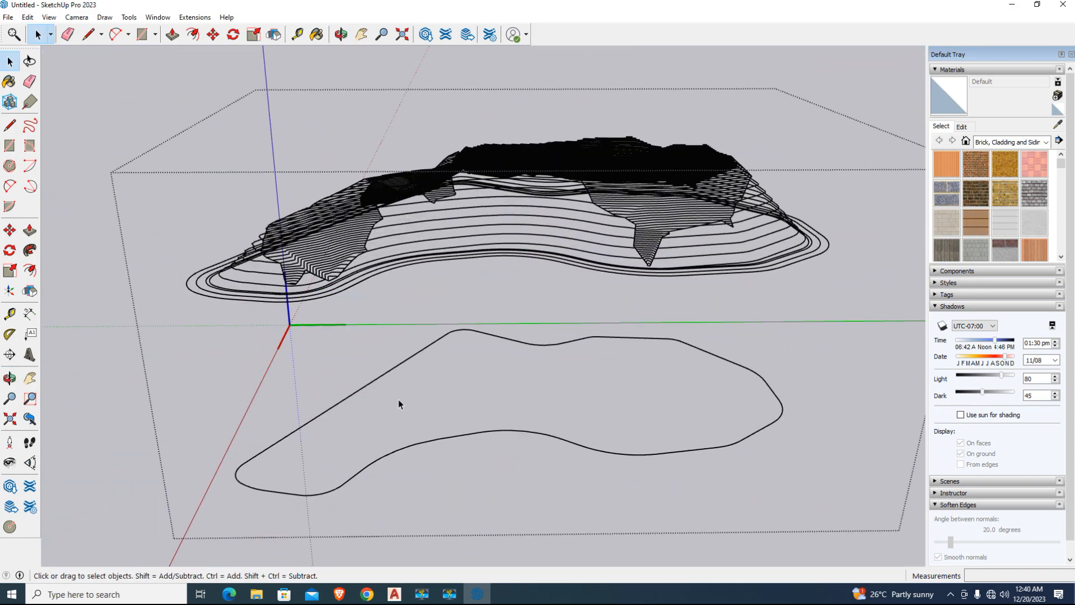
# - Select the hill's entire outermost contour and examine the contours and the flat outline below from several sides
pyautogui.click(377, 272)
pyautogui.scroll(2, 381, 274)
pyautogui.tripleClick(381, 274)
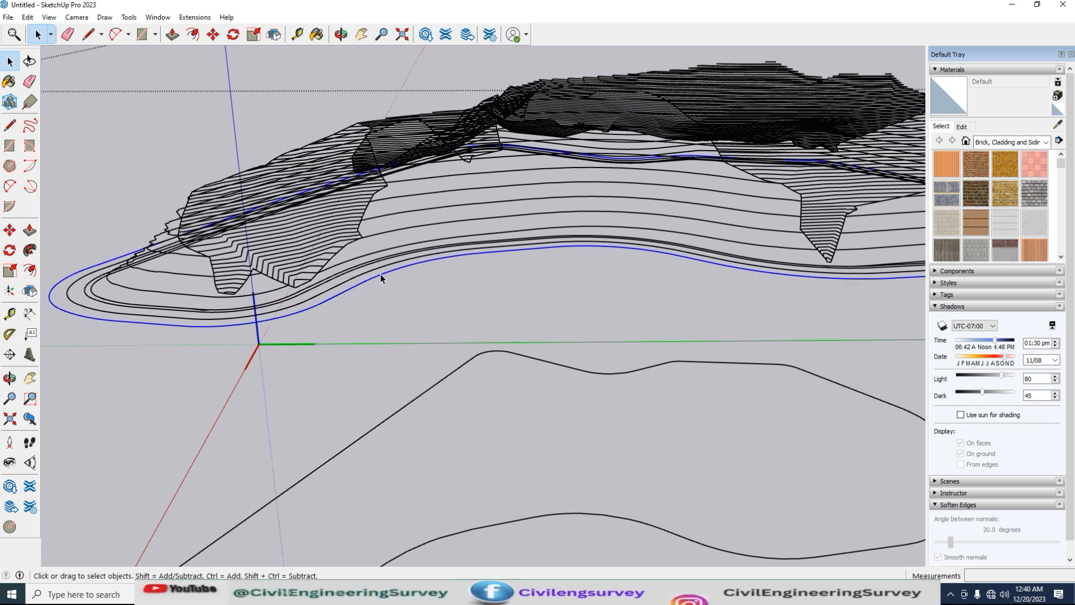
pyautogui.scroll(-4, 370, 319)
pyautogui.moveTo(364, 327); pyautogui.dragTo(589, 276, button='middle')
pyautogui.scroll(3, 688, 268)
pyautogui.moveTo(687, 270); pyautogui.dragTo(508, 391, button='middle')
pyautogui.scroll(-3, 629, 288)
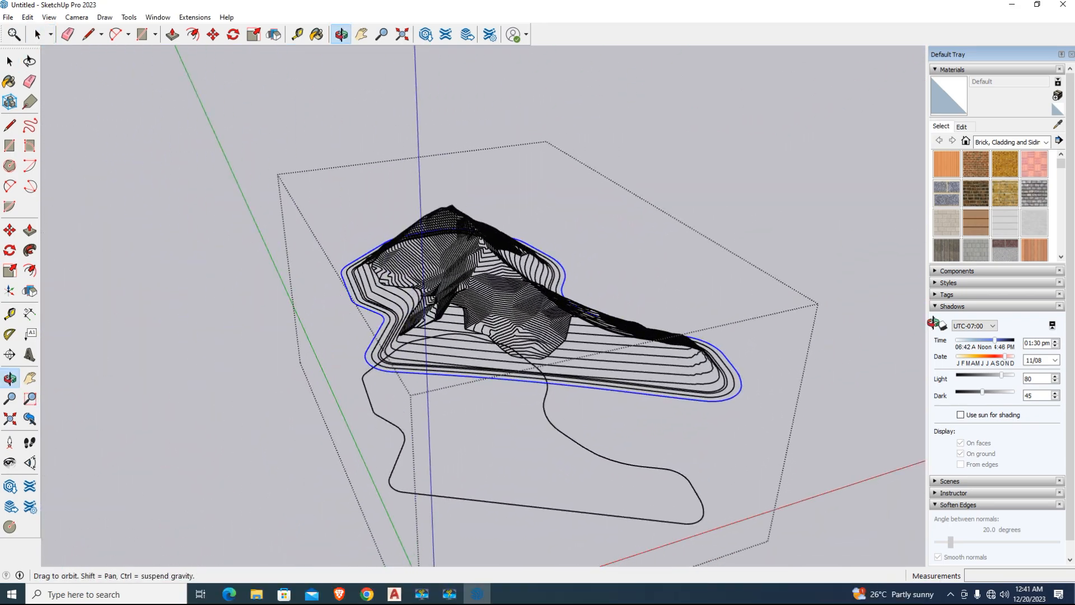
pyautogui.scroll(2, 508, 391)
pyautogui.scroll(2, 441, 308)
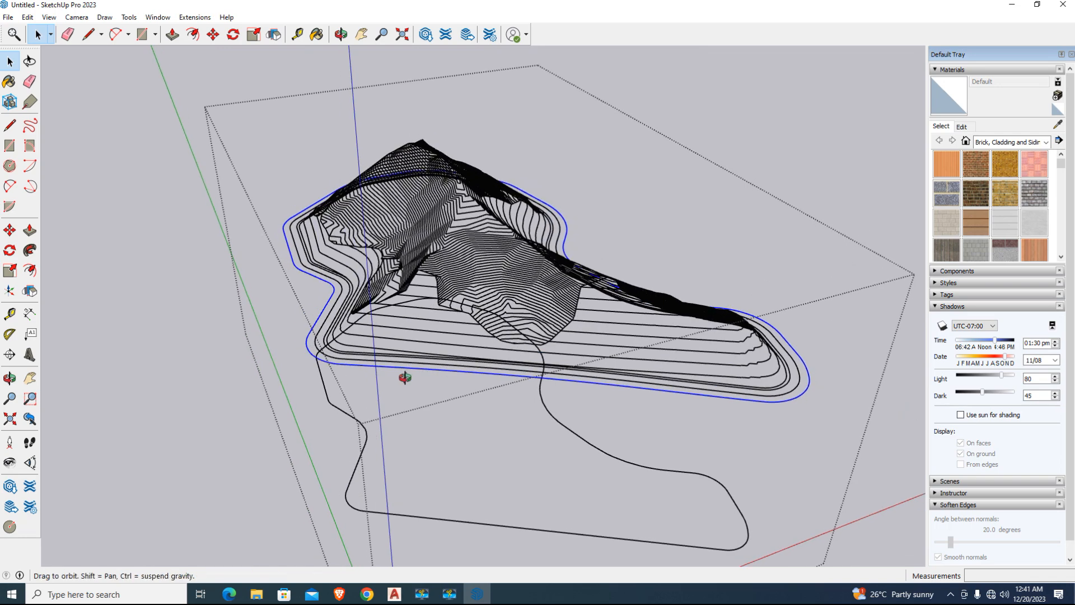
# - Select all the raised hill contours and move them straight down along the blue axis to the level of the flat outline
pyautogui.moveTo(403, 377); pyautogui.dragTo(409, 367, button='middle')
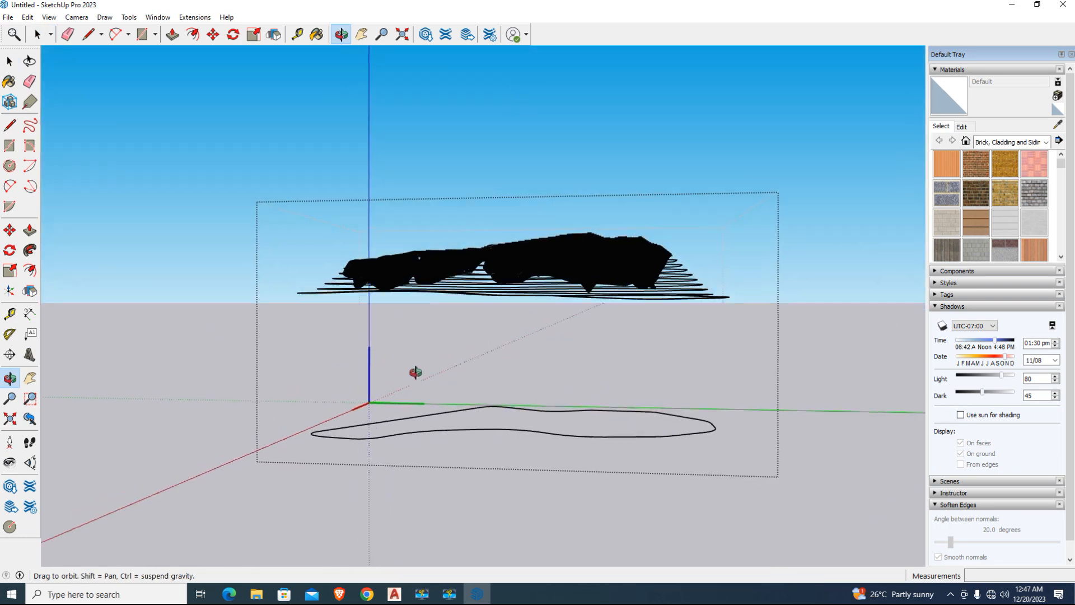
pyautogui.moveTo(734, 351); pyautogui.dragTo(734, 351)
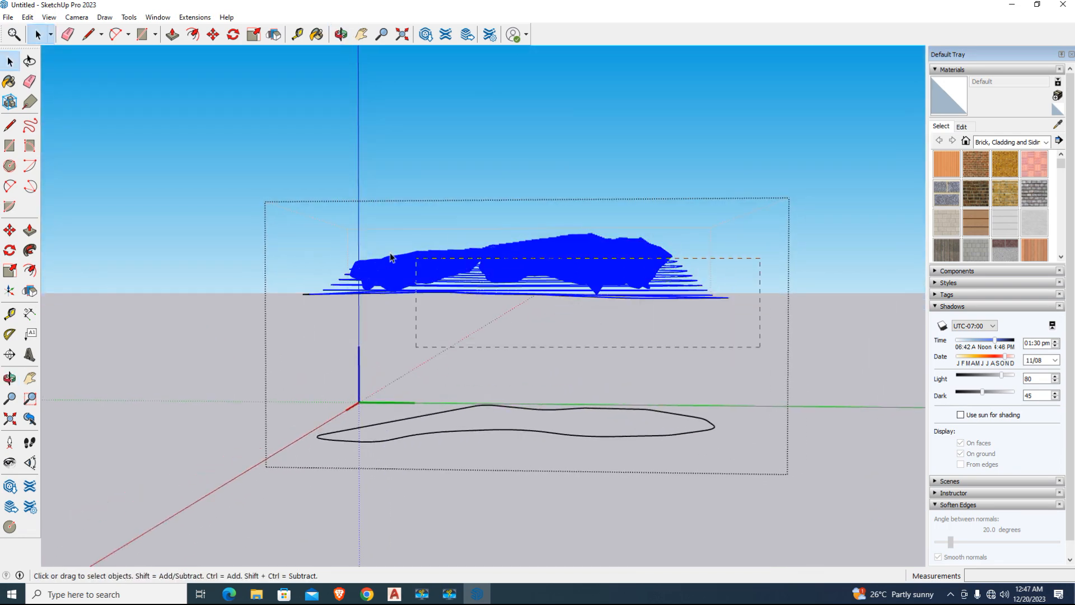
pyautogui.moveTo(296, 232); pyautogui.dragTo(297, 232)
pyautogui.moveTo(400, 267); pyautogui.dragTo(508, 257, button='middle')
pyautogui.scroll(-4, 509, 257)
pyautogui.scroll(2, 407, 293)
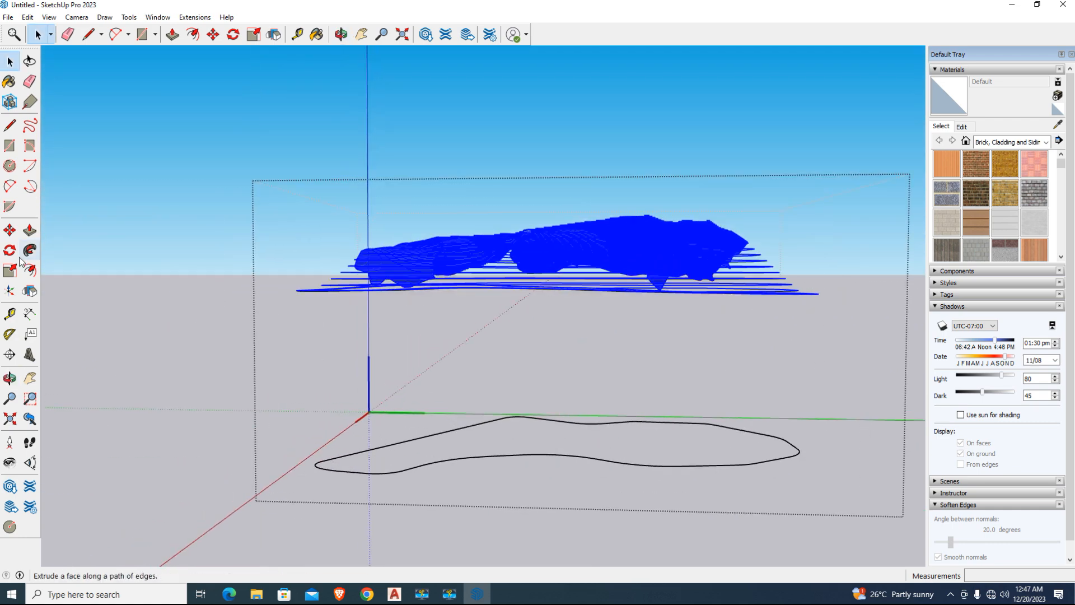
pyautogui.click(11, 238)
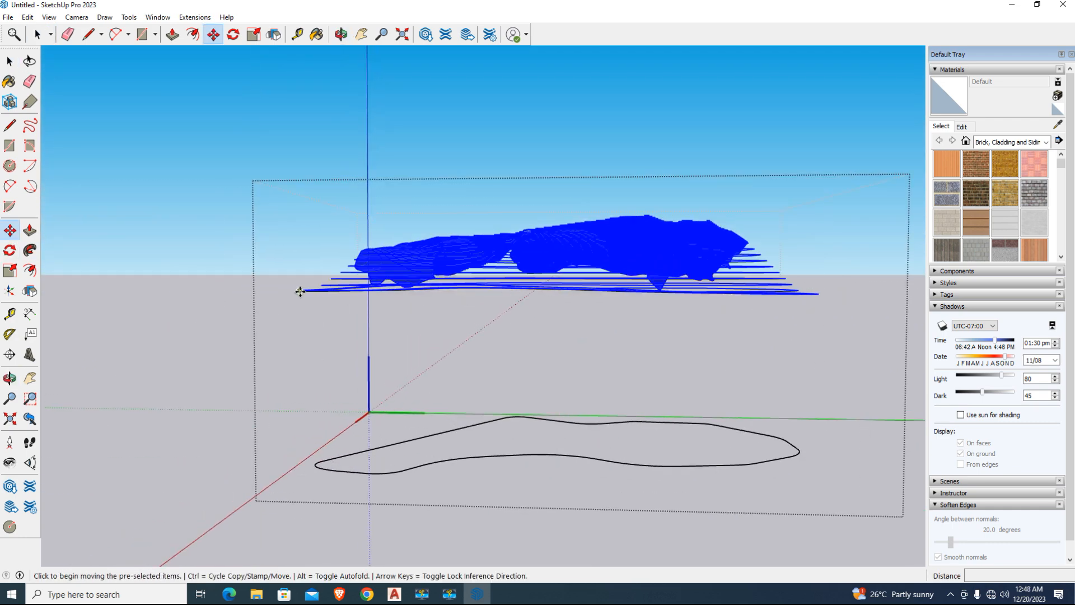
pyautogui.click(300, 292)
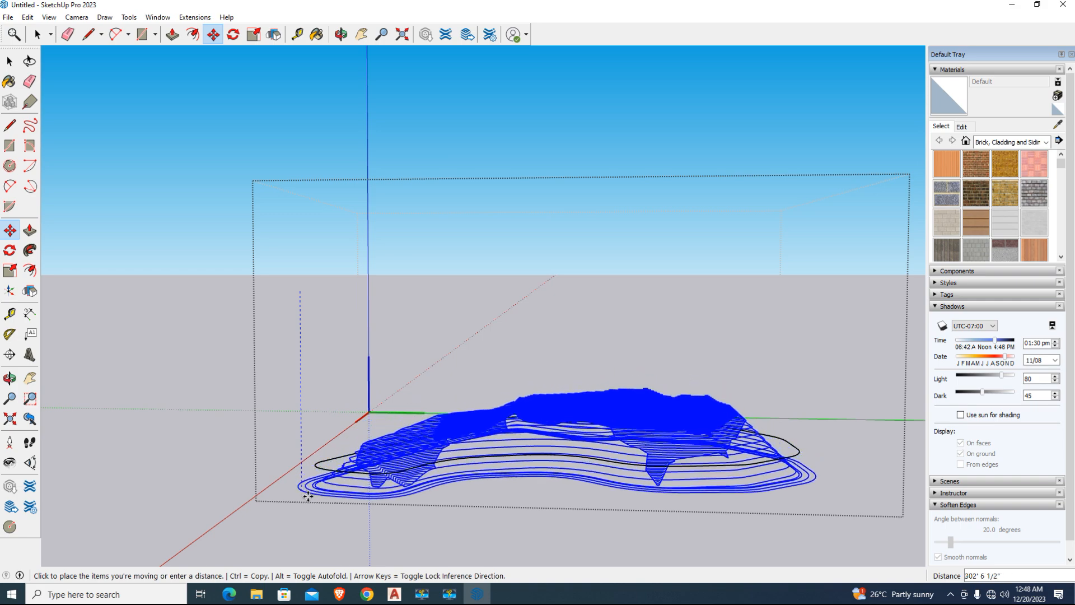
pyautogui.moveTo(304, 484); pyautogui.dragTo(325, 498, button='middle')
pyautogui.click(556, 455)
# - Delete the flat outline that lies beneath the lowered hill contours
pyautogui.scroll(3, 750, 443)
pyautogui.moveTo(820, 453); pyautogui.dragTo(666, 492, button='middle')
pyautogui.click(37, 35)
pyautogui.click(573, 436)
pyautogui.press('Delete')
# - Delete the contour segments that run across the flat base area inside the hill's outer contours
pyautogui.moveTo(572, 437); pyautogui.dragTo(739, 495, button='middle')
pyautogui.scroll(6, 448, 524)
pyautogui.click(448, 524)
pyautogui.scroll(-5, 448, 525)
pyautogui.scroll(-3, 448, 525)
pyautogui.moveTo(448, 525); pyautogui.dragTo(584, 485, button='middle')
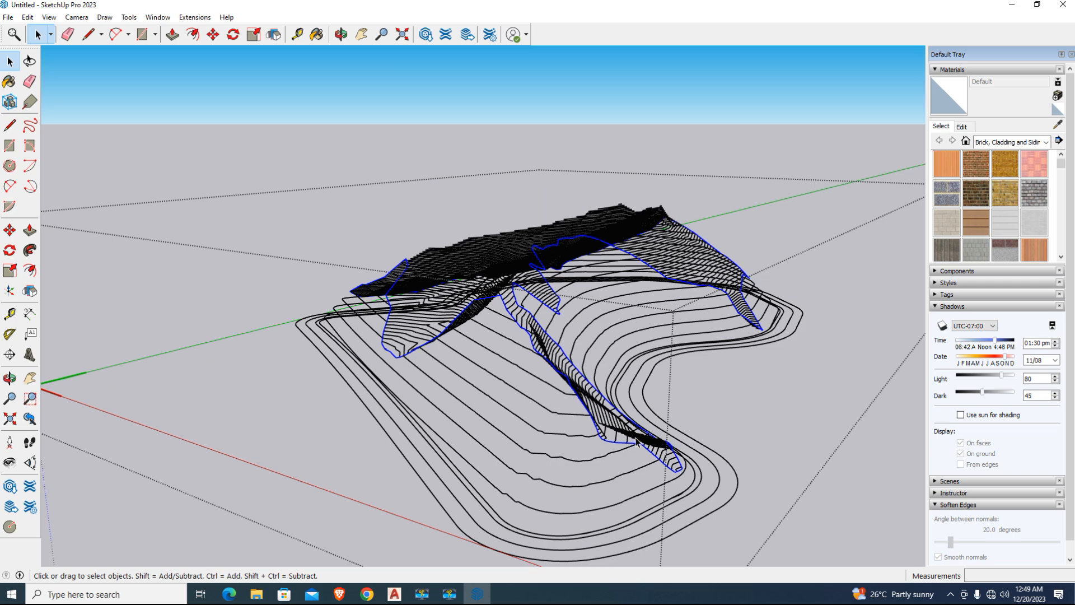
pyautogui.scroll(2, 630, 445)
pyautogui.rightClick(622, 453)
pyautogui.click(682, 404)
pyautogui.moveTo(621, 445); pyautogui.dragTo(536, 327, button='middle')
pyautogui.tripleClick(537, 327)
pyautogui.moveTo(544, 412); pyautogui.dragTo(529, 311)
pyautogui.moveTo(517, 333); pyautogui.dragTo(737, 392, button='middle')
pyautogui.press('Delete')
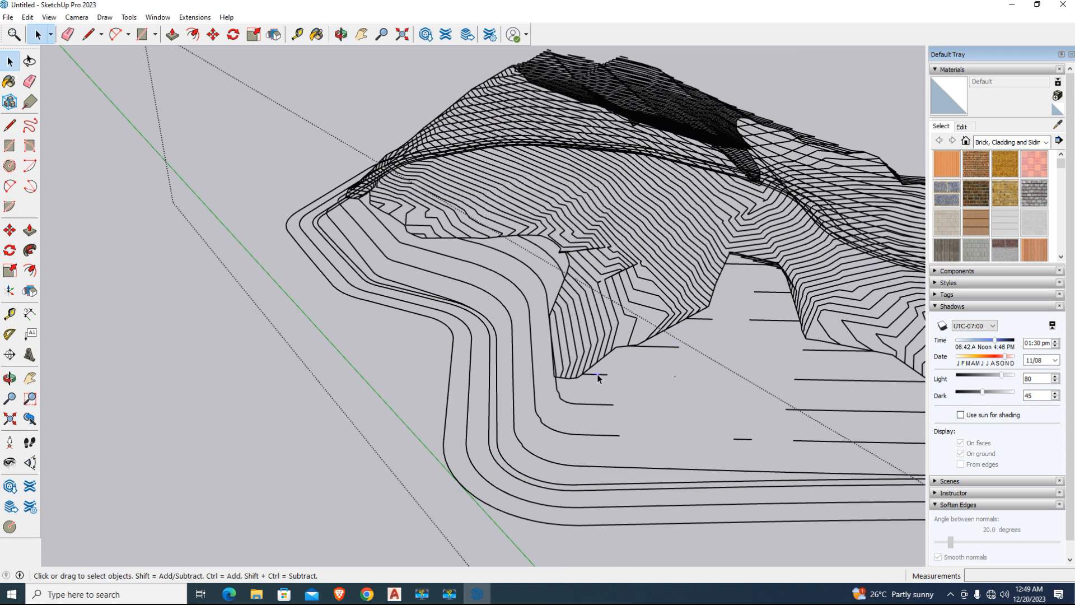
# - Remove the short leftover contour stubs around the foot of the steep contour area
pyautogui.scroll(3, 598, 375)
pyautogui.scroll(3, 597, 376)
pyautogui.press('Delete')
pyautogui.scroll(-3, 607, 390)
pyautogui.click(677, 326)
pyautogui.scroll(3, 680, 331)
pyautogui.press('Delete')
pyautogui.moveTo(778, 365); pyautogui.dragTo(731, 340)
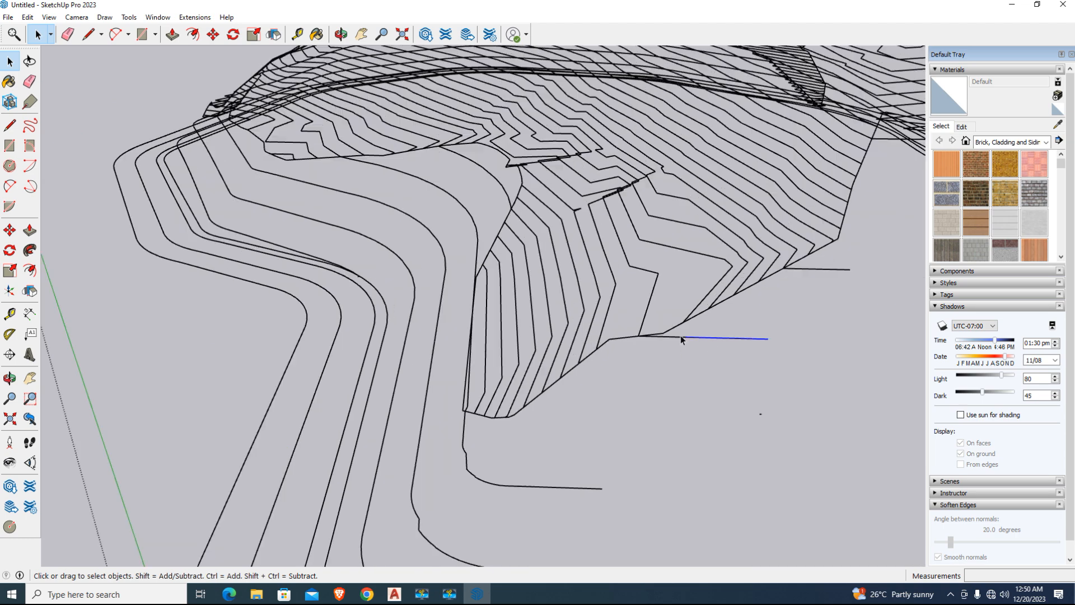
# - Delete the remaining broken inner contours between the steep area and the continuous outer contours
pyautogui.scroll(-3, 653, 335)
pyautogui.moveTo(637, 496); pyautogui.dragTo(534, 431)
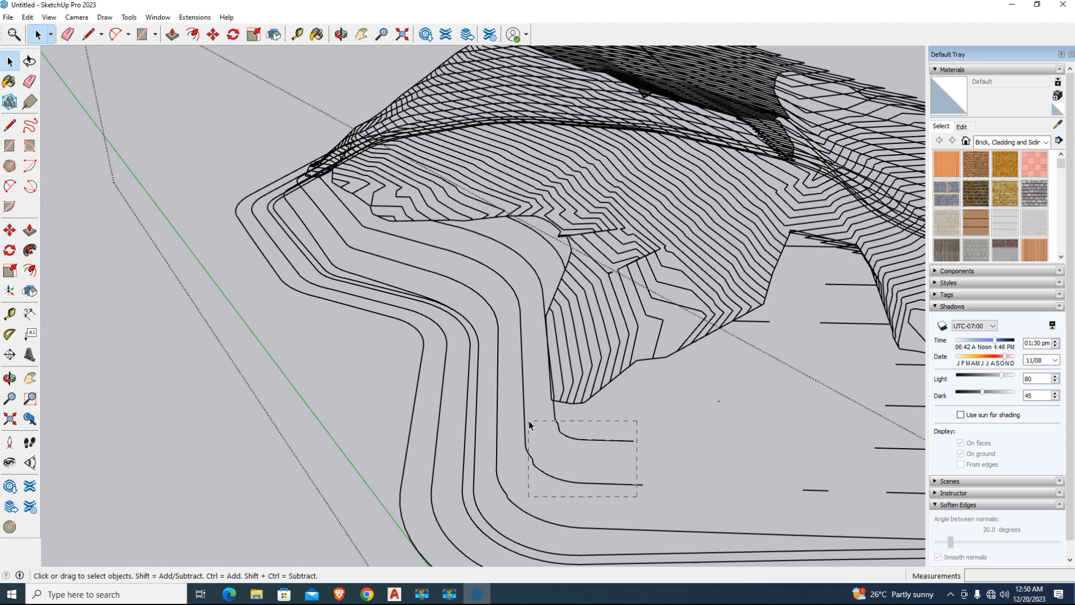
pyautogui.click(553, 411)
pyautogui.press('Delete')
pyautogui.click(524, 398)
pyautogui.press('Delete')
pyautogui.click(499, 404)
pyautogui.press('Delete')
pyautogui.scroll(-3, 498, 403)
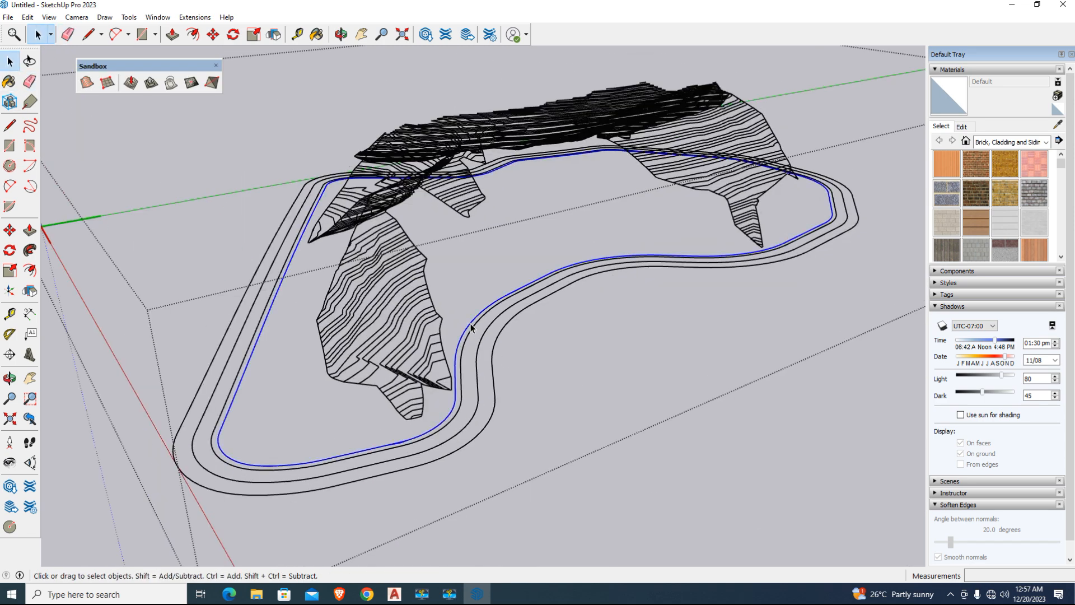
# - Select the hill's upper contour lines along with the base contours, adding the steep area's boundary line to the selection
pyautogui.rightClick(470, 327)
pyautogui.click(509, 458)
pyautogui.press('o')
pyautogui.moveTo(509, 459); pyautogui.dragTo(379, 347)
pyautogui.press('space')
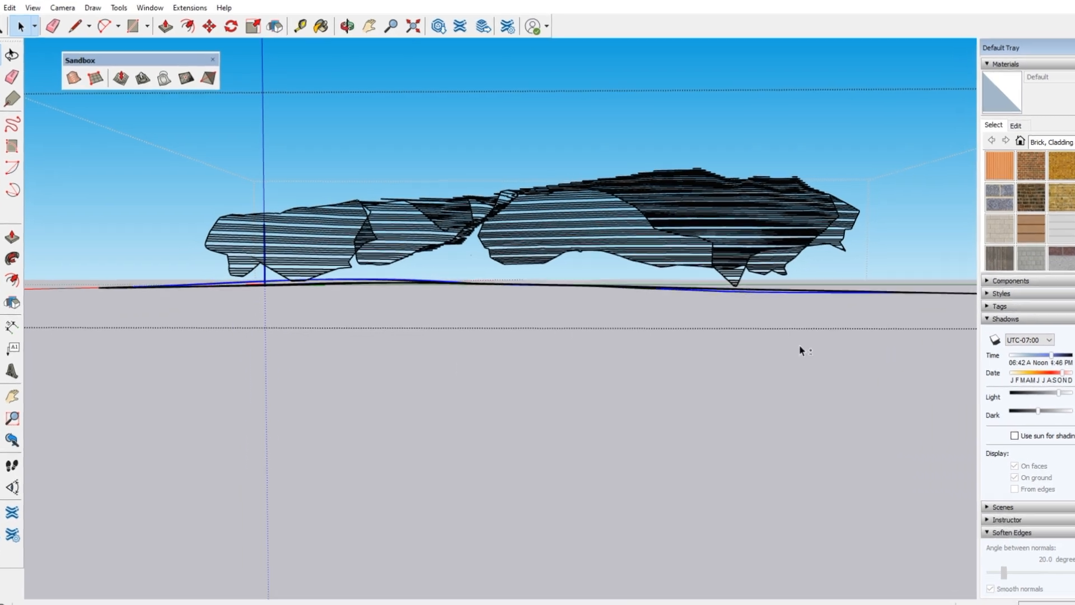
pyautogui.moveTo(860, 270); pyautogui.dragTo(172, 153)
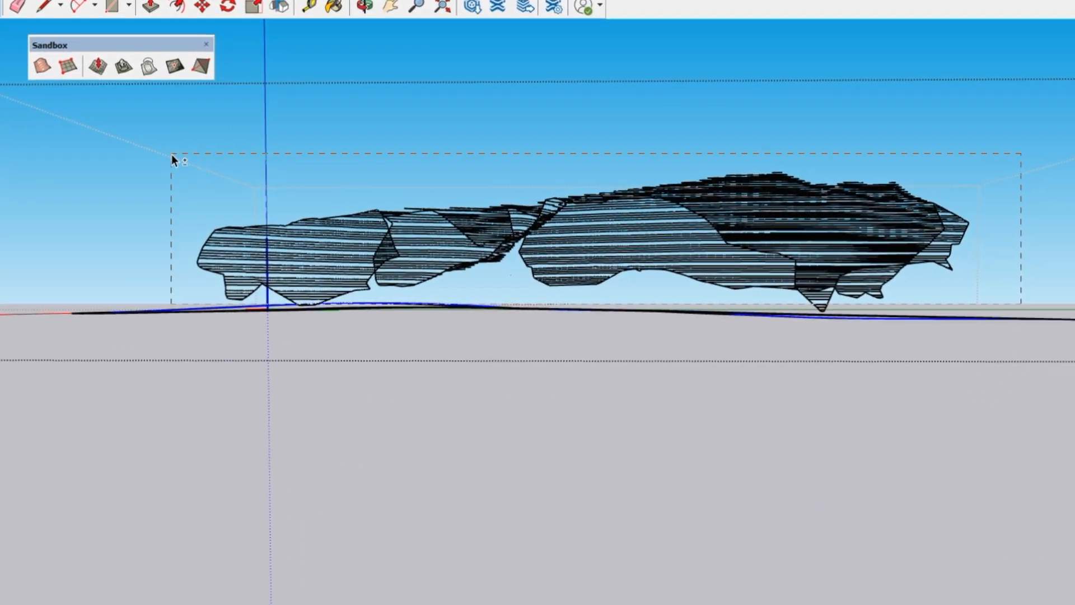
pyautogui.scroll(3, 842, 308)
pyautogui.scroll(-4, 785, 379)
pyautogui.scroll(5, 527, 287)
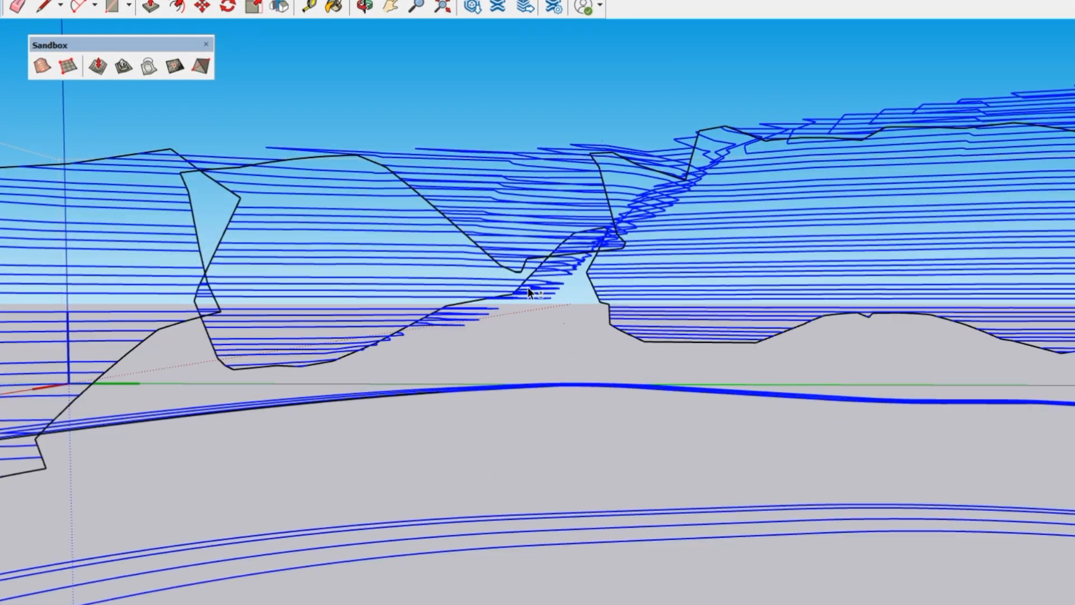
pyautogui.keyDown('shift'); pyautogui.click(607, 296); pyautogui.keyUp('shift')
pyautogui.scroll(-5, 606, 301)
pyautogui.keyDown('shift'); pyautogui.moveTo(280, 342); pyautogui.dragTo(335, 389, button='middle'); pyautogui.keyUp('shift')
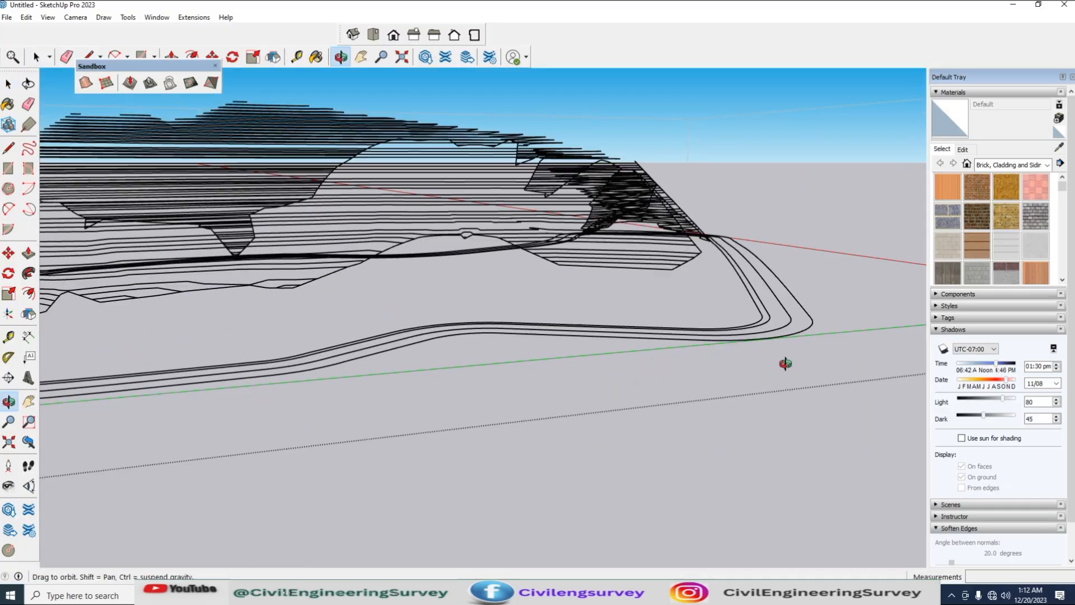
# - Draw a straight line outward from the outermost contour near its corner and a vertical line from its end with length 25
pyautogui.moveTo(784, 363)
pyautogui.mouseDown(button='middle')
pyautogui.moveTo(787, 351)
pyautogui.moveTo(863, 355)
pyautogui.mouseUp(button='middle')
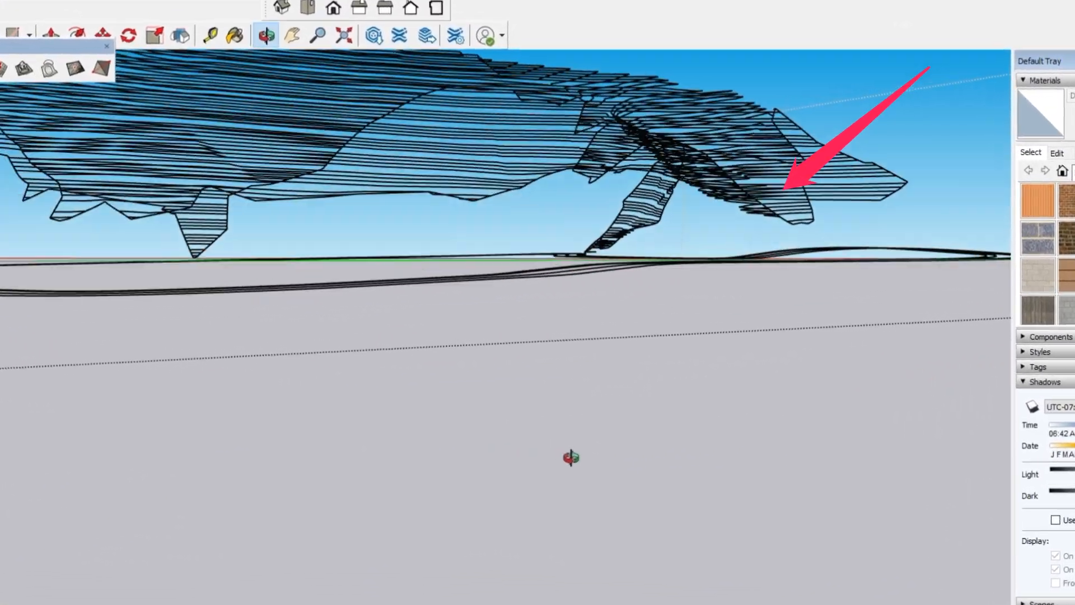
pyautogui.moveTo(571, 458); pyautogui.dragTo(707, 274, button='middle')
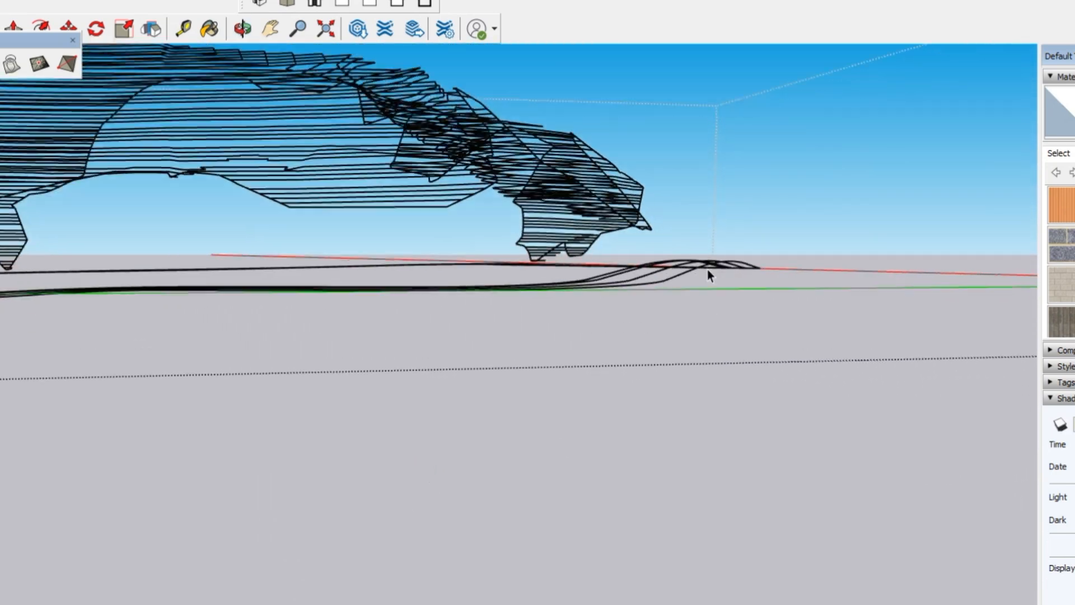
pyautogui.scroll(3, 707, 270)
pyautogui.scroll(-8, 771, 499)
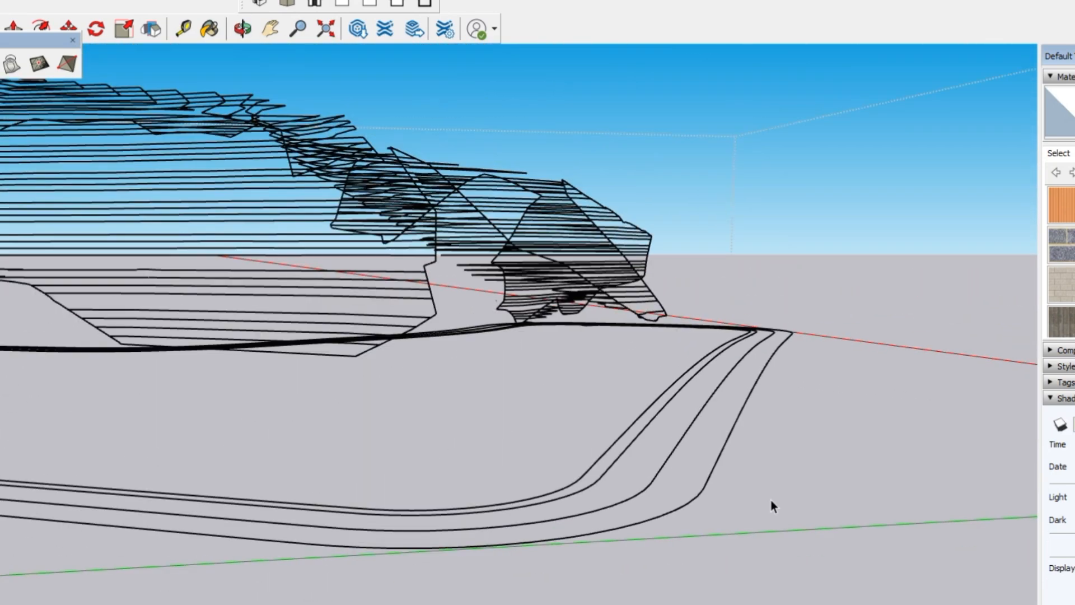
pyautogui.moveTo(634, 519); pyautogui.dragTo(311, 543, button='middle')
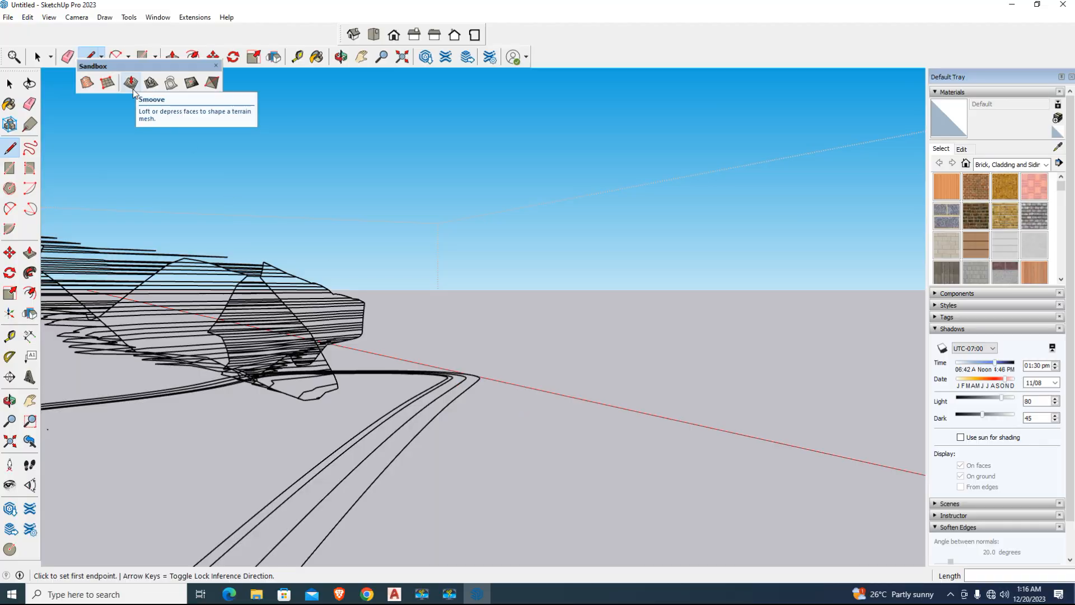
pyautogui.click(482, 411)
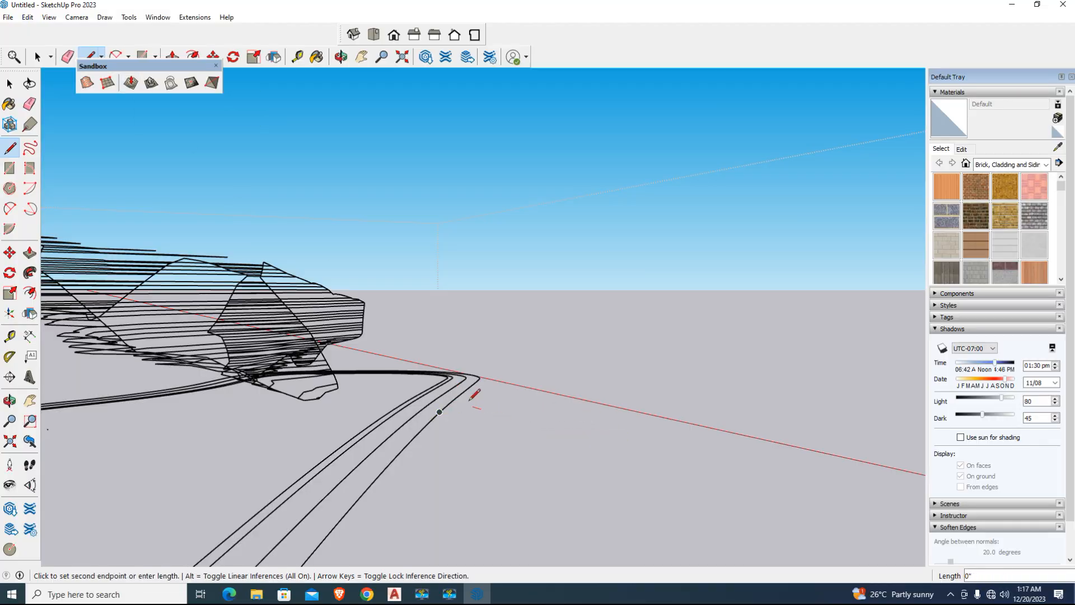
pyautogui.click(447, 406)
pyautogui.scroll(4, 453, 404)
pyautogui.click(555, 427)
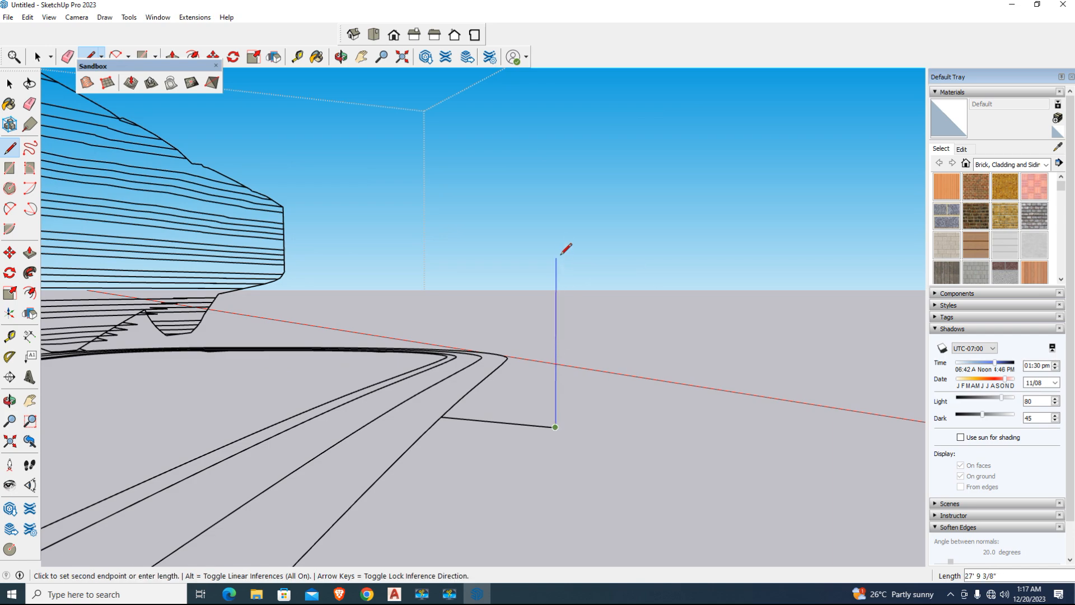
pyautogui.write('25')
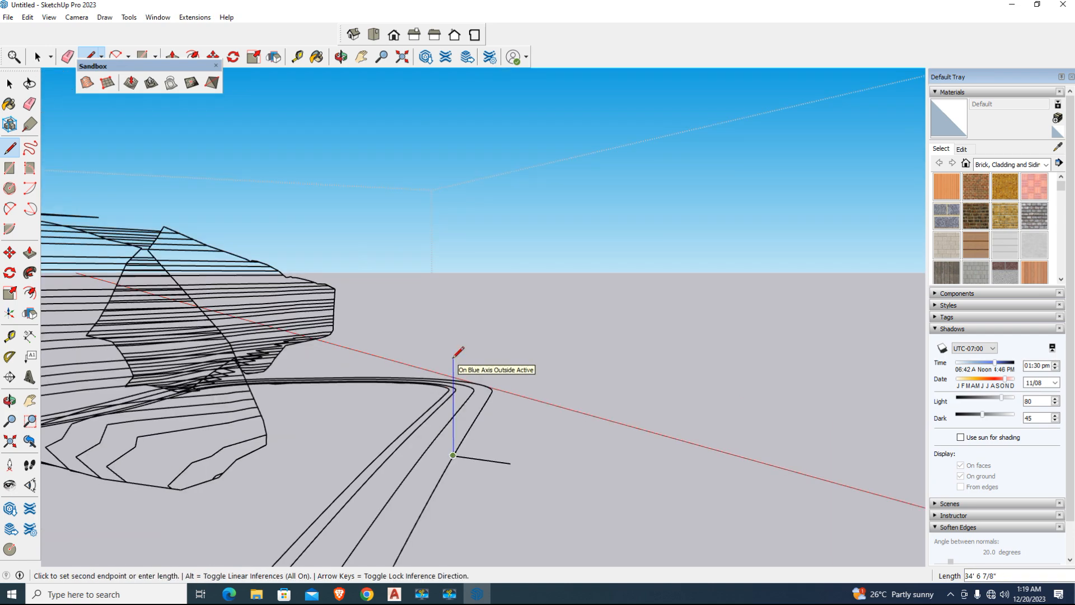
# - Draw the vertical sides and top edge to form an upright rectangular face on the line beside the outermost contour
pyautogui.moveTo(456, 360); pyautogui.dragTo(468, 417, button='middle')
pyautogui.scroll(3, 519, 498)
pyautogui.moveTo(518, 498); pyautogui.dragTo(526, 419, button='middle')
pyautogui.click(583, 310)
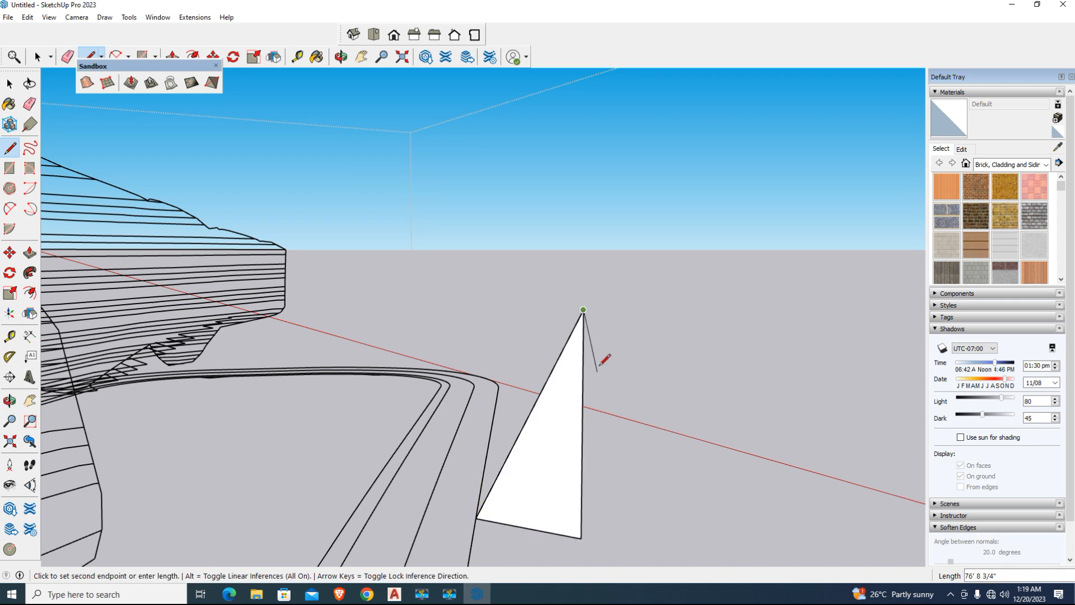
pyautogui.click(477, 306)
# - Select the upright rectangular face with its edges and make it a group
pyautogui.moveTo(542, 396); pyautogui.dragTo(293, 367, button='middle')
pyautogui.press('space')
pyautogui.click(363, 363)
pyautogui.press('m')
pyautogui.click(397, 528)
pyautogui.press('Escape')
pyautogui.click(397, 528)
pyautogui.press('space')
pyautogui.tripleClick(314, 513)
pyautogui.click(314, 514)
pyautogui.doubleClick(367, 405)
pyautogui.rightClick(367, 406)
pyautogui.click(412, 479)
# - Move the grouped rectangular face outward, clear of the contour lines
pyautogui.moveTo(255, 470); pyautogui.dragTo(282, 471, button='middle')
pyautogui.press('m')
pyautogui.click(535, 533)
pyautogui.click(630, 542)
pyautogui.press('space')
pyautogui.moveTo(324, 351); pyautogui.dragTo(452, 470, button='middle')
pyautogui.scroll(3, 487, 493)
pyautogui.click(487, 492)
pyautogui.press('q')
pyautogui.click(514, 528)
pyautogui.moveTo(514, 527); pyautogui.dragTo(570, 364, button='middle')
pyautogui.press('space')
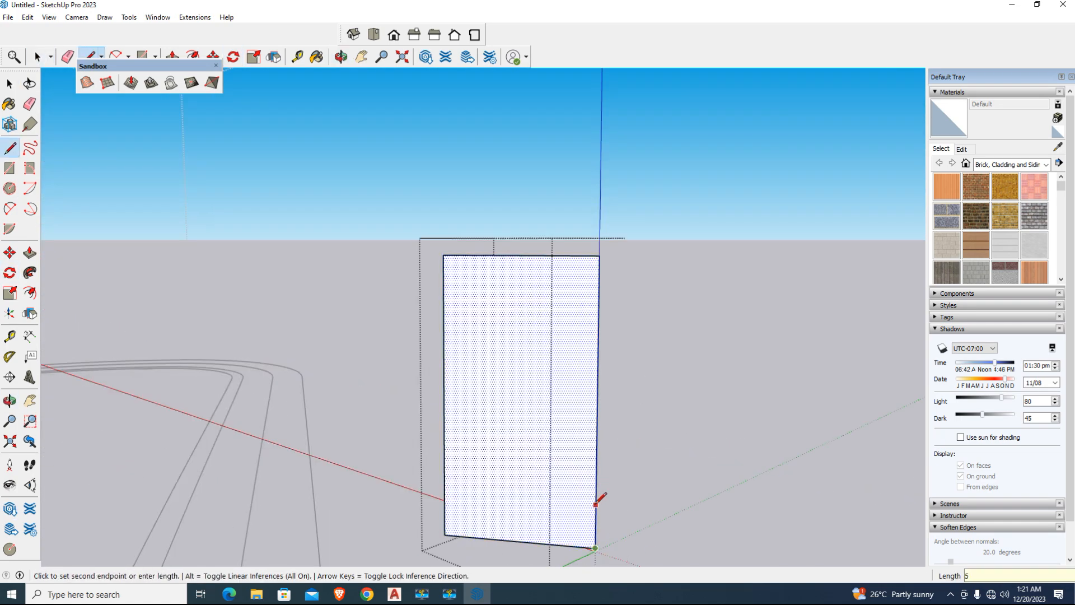
# - Draw a stepped line up one side of the rectangular face to its top edge, entering segment lengths of 12 and 10
pyautogui.scroll(2, 578, 510)
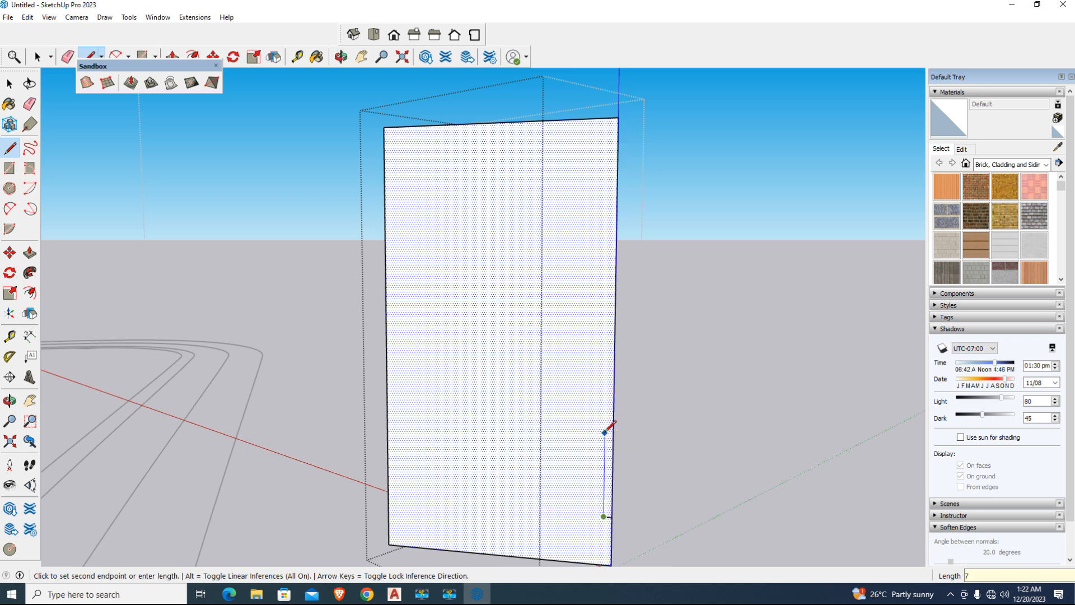
pyautogui.write('12')
pyautogui.press('Return')
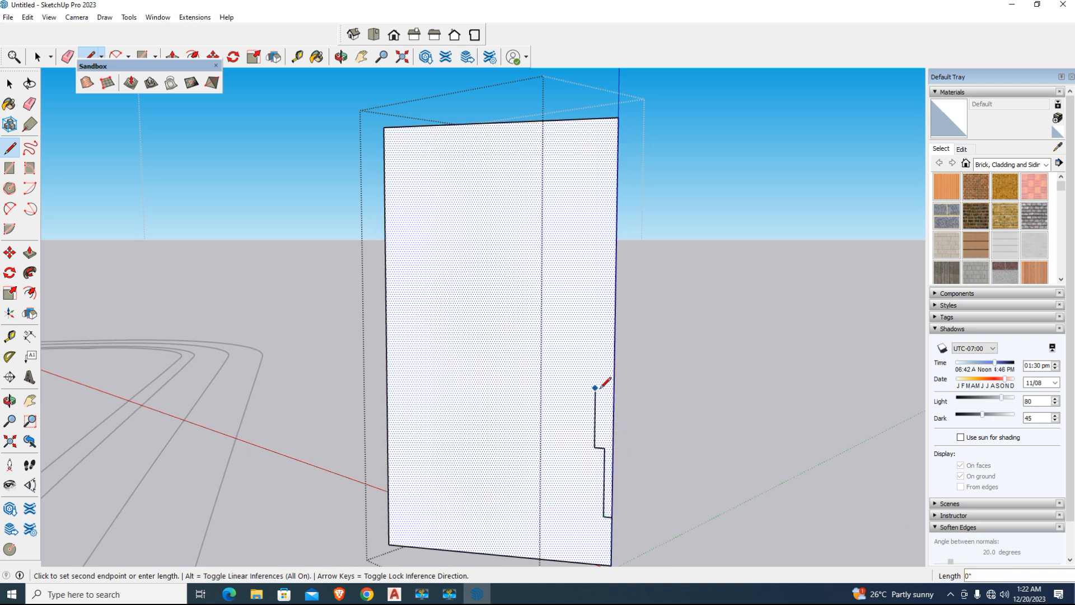
pyautogui.write('10')
pyautogui.press('Return')
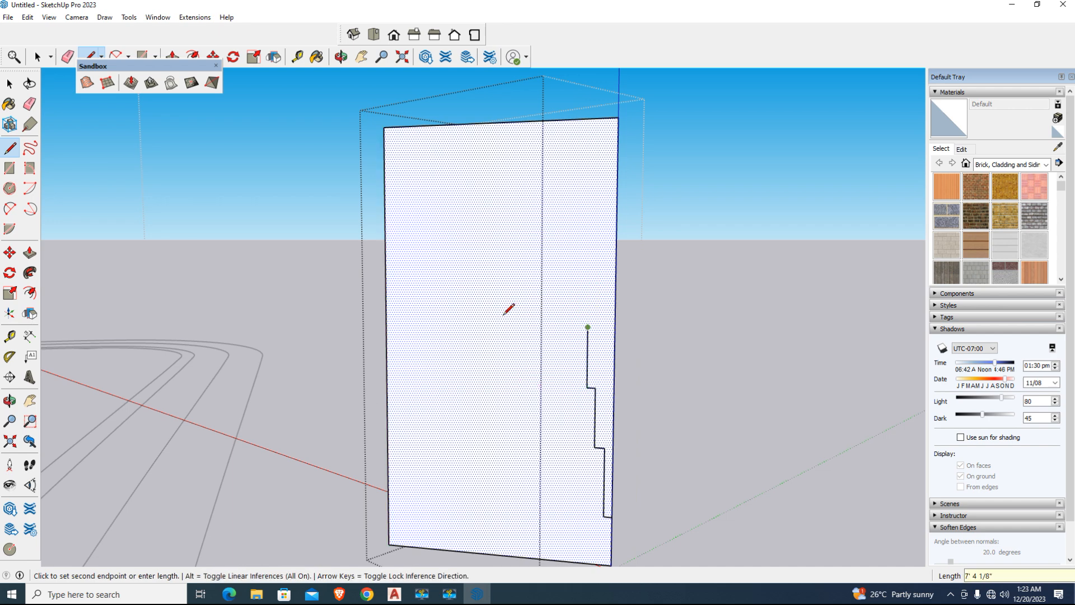
pyautogui.moveTo(459, 284); pyautogui.dragTo(483, 289, button='middle')
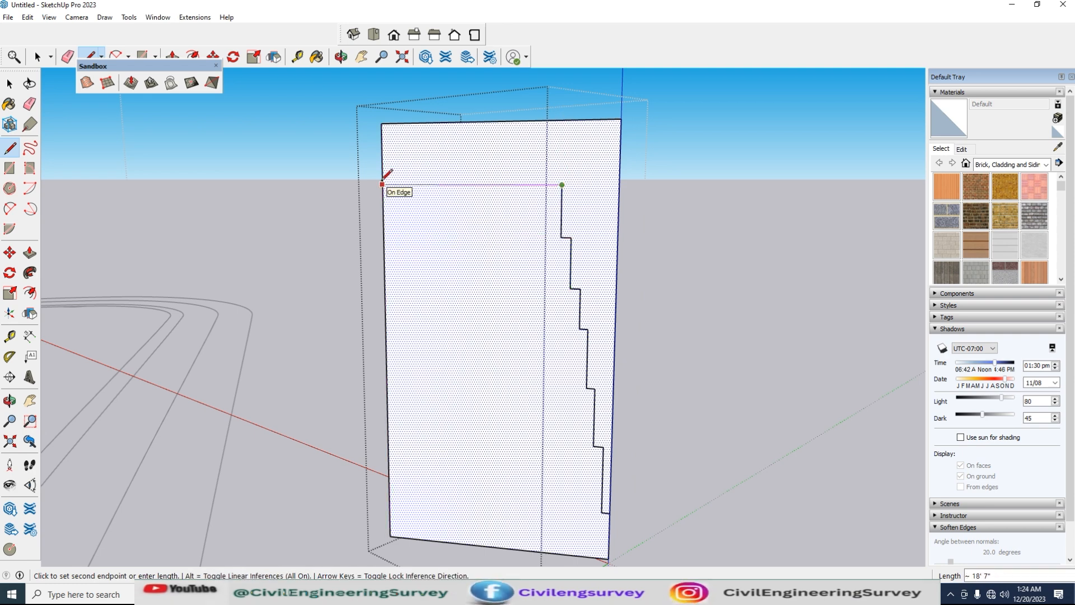
pyautogui.click(544, 121)
# - Measure along the face's top edge and draw a full-height line near the side opposite the steps
pyautogui.press('t')
pyautogui.click(381, 123)
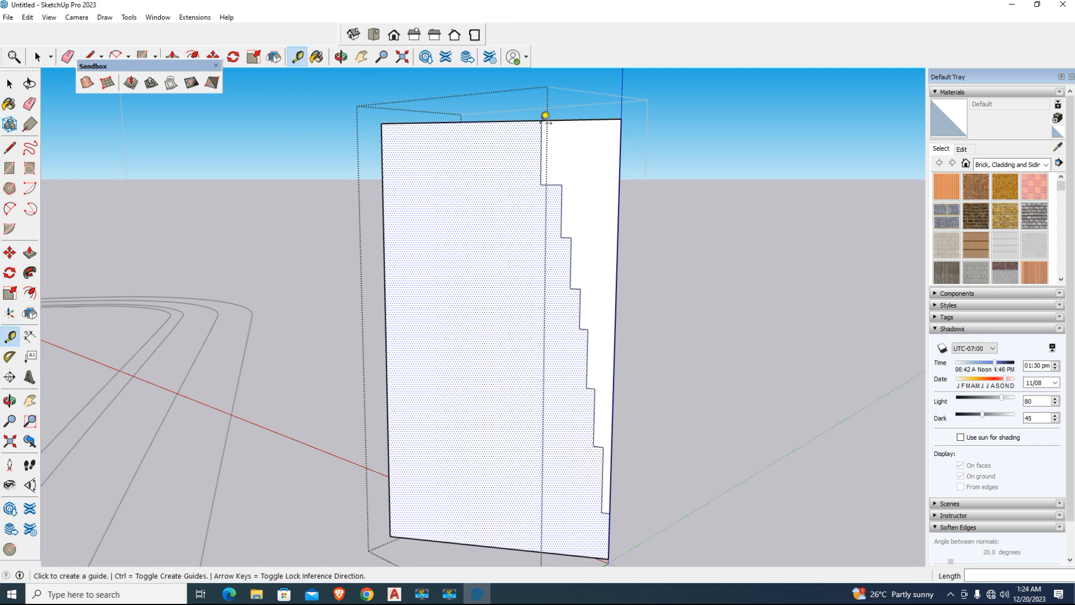
pyautogui.click(93, 57)
pyautogui.click(541, 121)
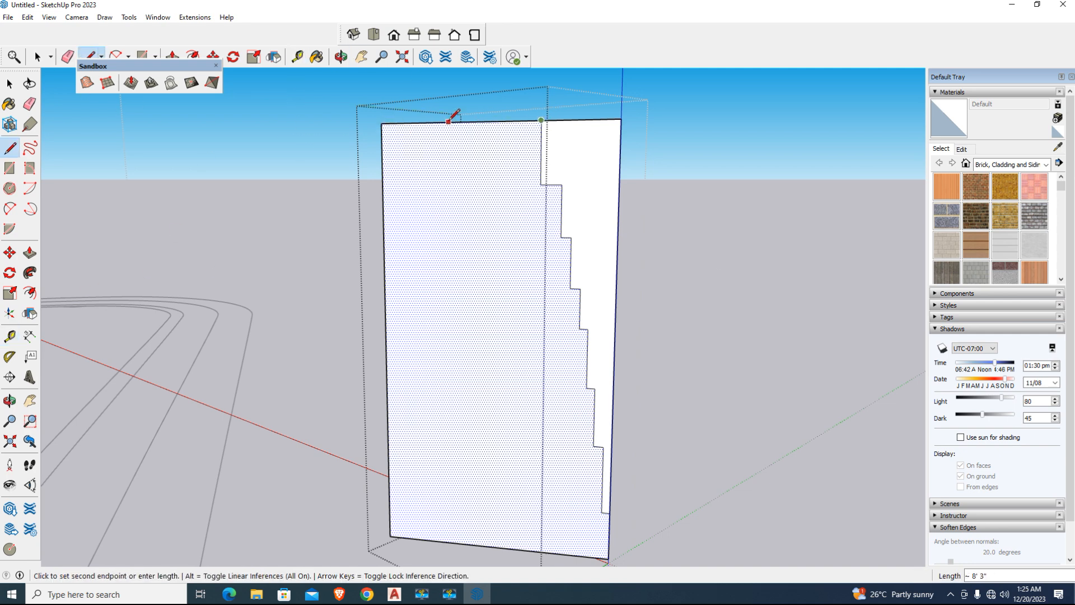
pyautogui.click(411, 122)
pyautogui.click(418, 539)
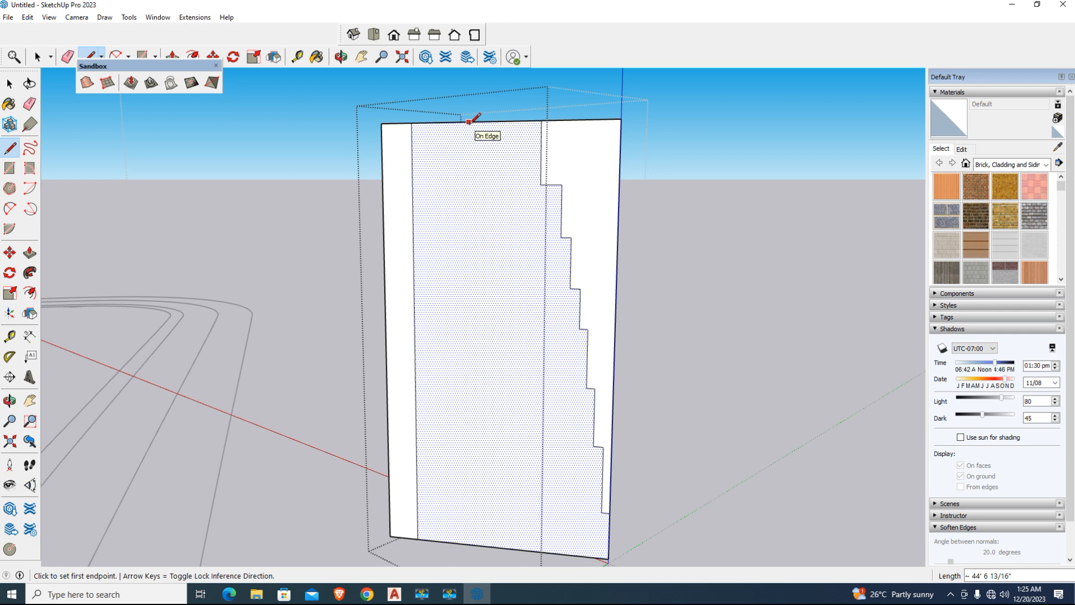
# - Draw a full-height line through the middle of the face and a slanted line from it to the foot of the outer line
pyautogui.press('t')
pyautogui.click(417, 539)
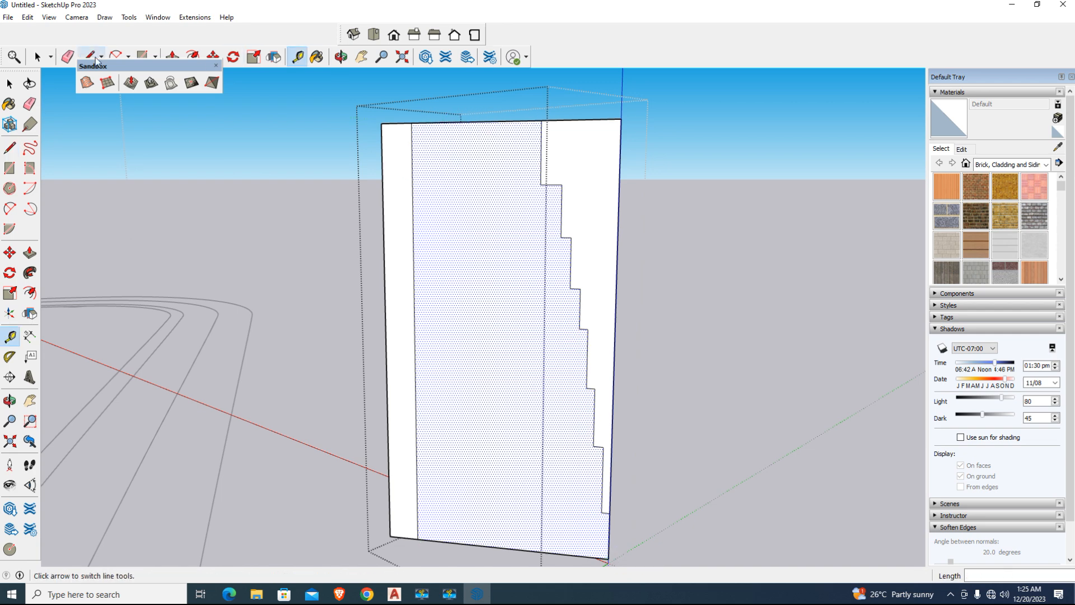
pyautogui.press('l')
pyautogui.click(541, 120)
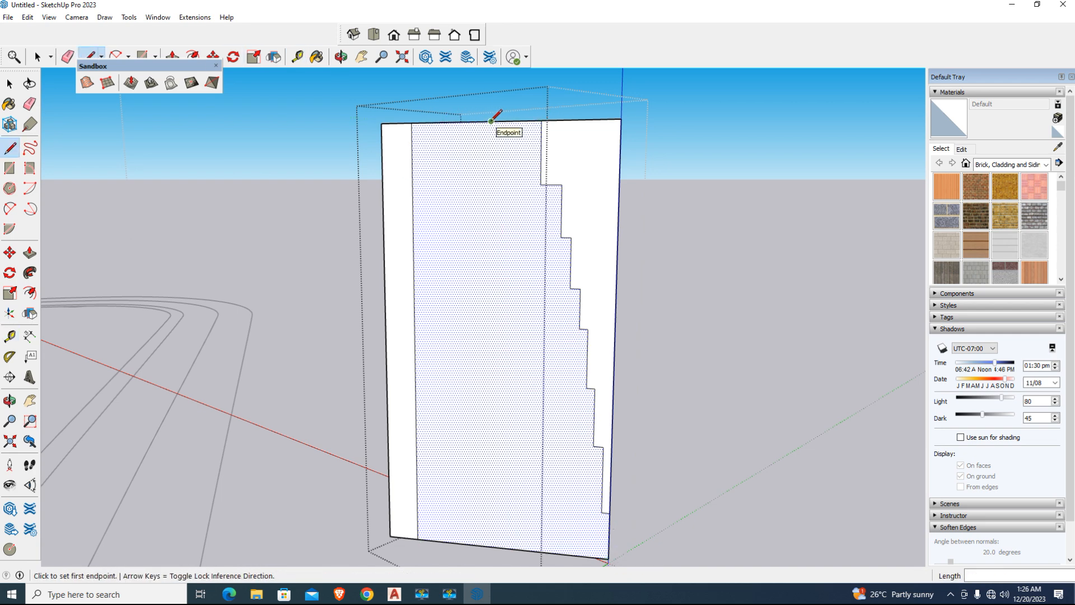
pyautogui.click(491, 119)
pyautogui.click(491, 546)
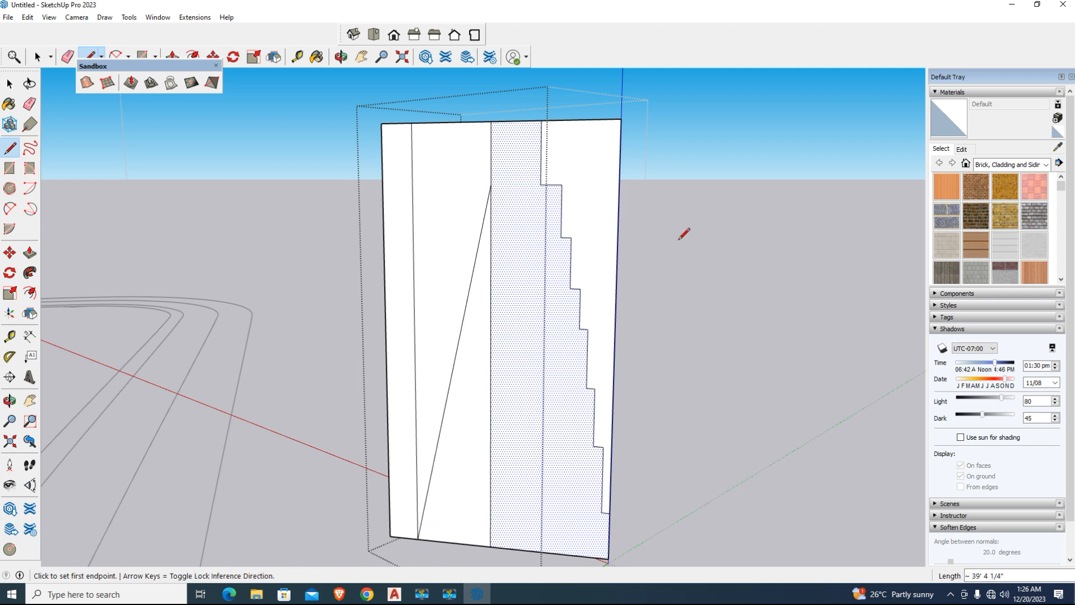
# - Erase the surplus lines and edges outside the wall profile's stepped side and slanted side
pyautogui.click(30, 104)
pyautogui.moveTo(378, 138)
pyautogui.mouseDown()
pyautogui.moveTo(399, 120)
pyautogui.moveTo(446, 119)
pyautogui.mouseUp()
pyautogui.click(490, 260)
pyautogui.click(619, 227)
pyautogui.click(580, 120)
# - Rotate the wall profile group about 185 degrees around the base corner on its stepped side
pyautogui.moveTo(611, 297)
pyautogui.mouseDown(button='middle')
pyautogui.moveTo(584, 317)
pyautogui.moveTo(619, 359)
pyautogui.mouseUp(button='middle')
pyautogui.click(440, 449)
pyautogui.scroll(3, 573, 452)
pyautogui.moveTo(556, 459)
pyautogui.mouseDown(button='middle')
pyautogui.moveTo(577, 455)
pyautogui.moveTo(320, 417)
pyautogui.mouseUp(button='middle')
pyautogui.scroll(-3, 571, 449)
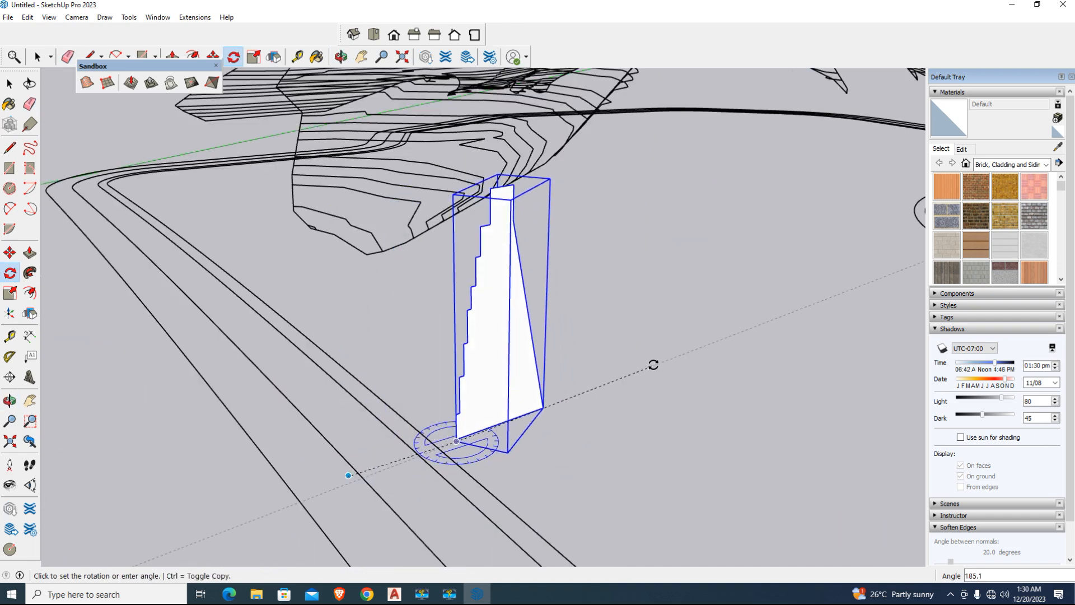
pyautogui.click(653, 364)
# - Move the wall profile group so its stepped side's base corner sits on the neighbouring contour line
pyautogui.press('m')
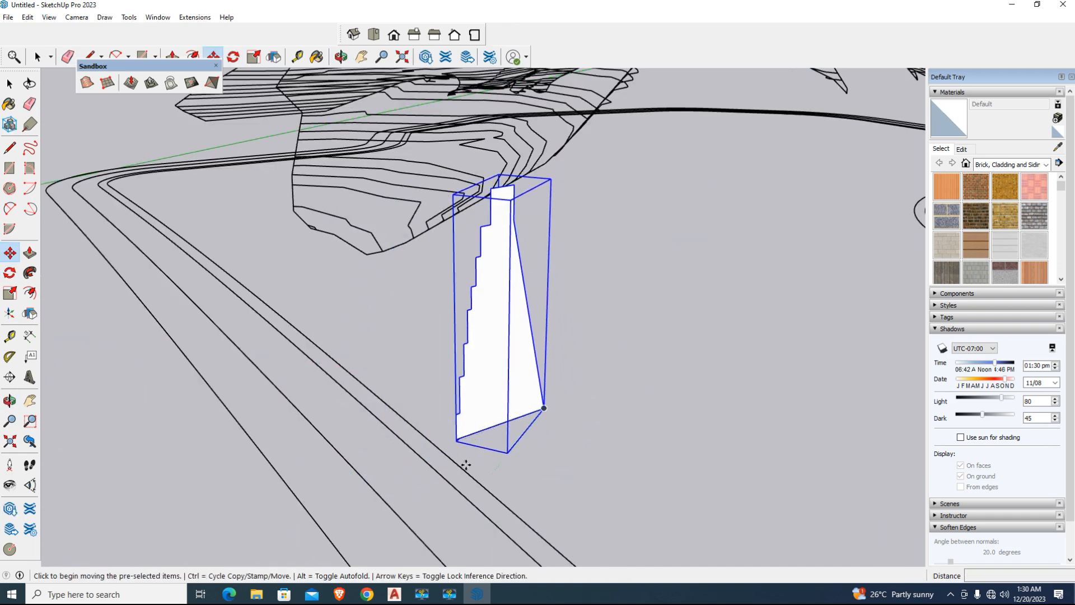
pyautogui.click(480, 473)
pyautogui.click(416, 452)
pyautogui.scroll(-3, 417, 453)
pyautogui.moveTo(417, 443); pyautogui.dragTo(465, 493, button='middle')
# - Explode the wall profile group and try to sweep its face along the contour line at its base with Follow Me
pyautogui.click(9, 84)
pyautogui.moveTo(493, 392); pyautogui.dragTo(465, 325, button='middle')
pyautogui.rightClick(10, 90)
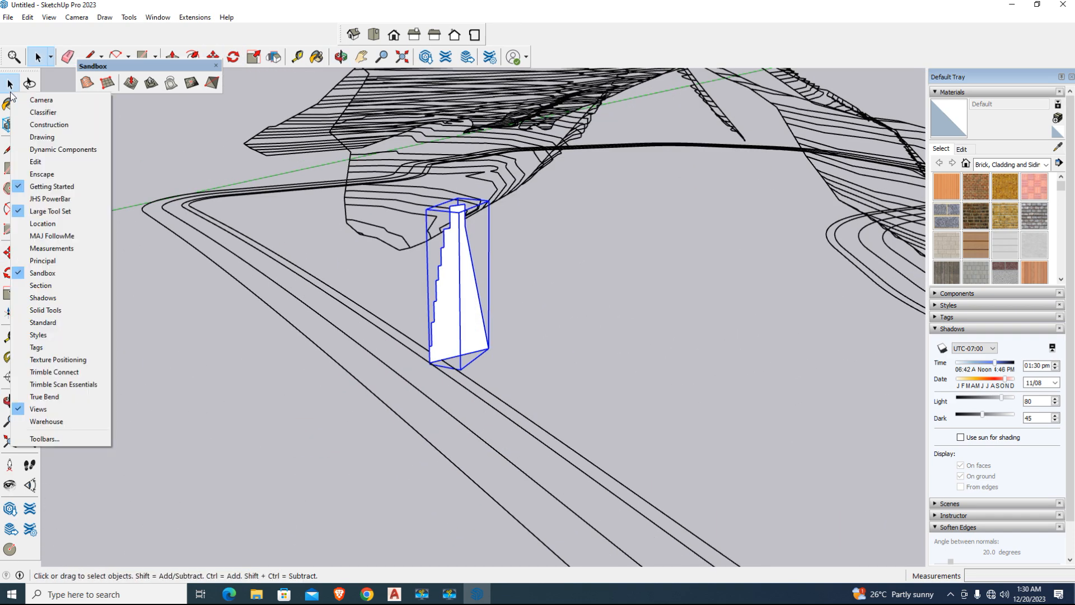
pyautogui.rightClick(440, 289)
pyautogui.click(672, 348)
pyautogui.click(471, 337)
pyautogui.rightClick(476, 282)
pyautogui.click(506, 357)
pyautogui.click(459, 384)
pyautogui.click(472, 393)
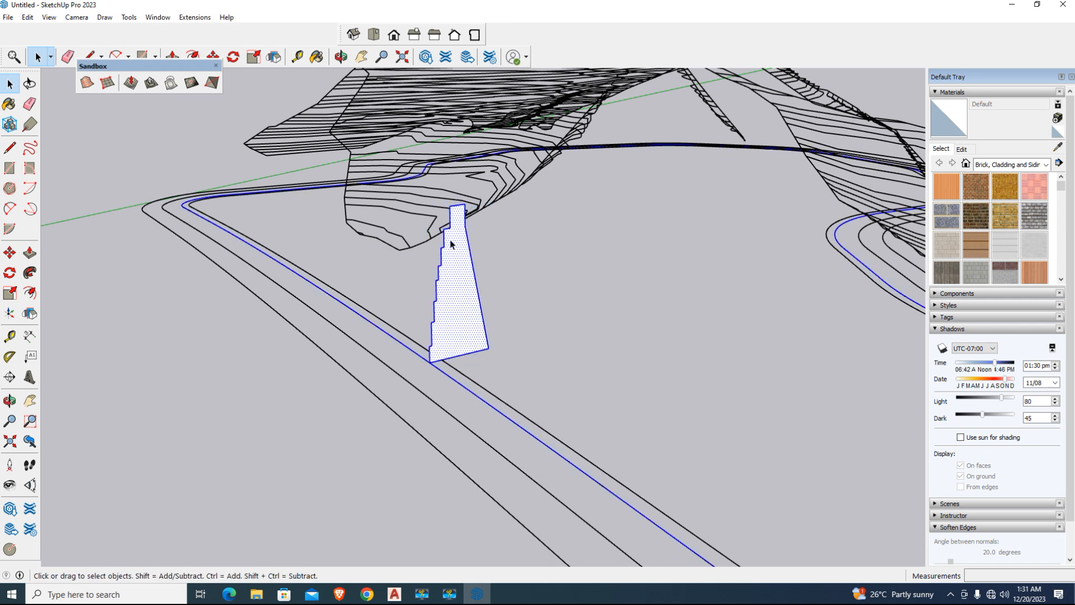
pyautogui.scroll(2, 518, 276)
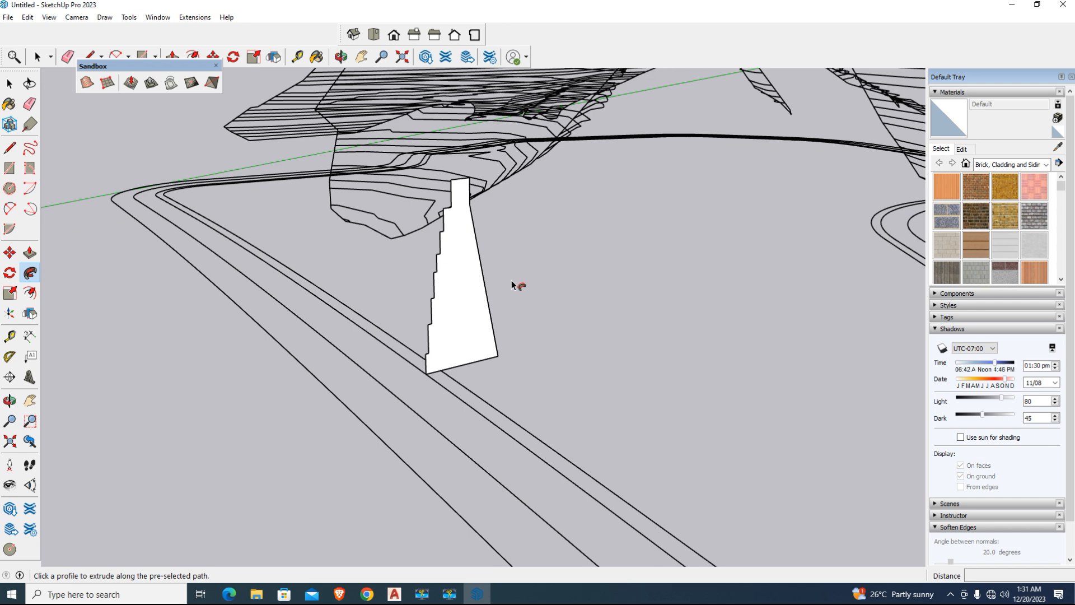
pyautogui.rightClick(453, 325)
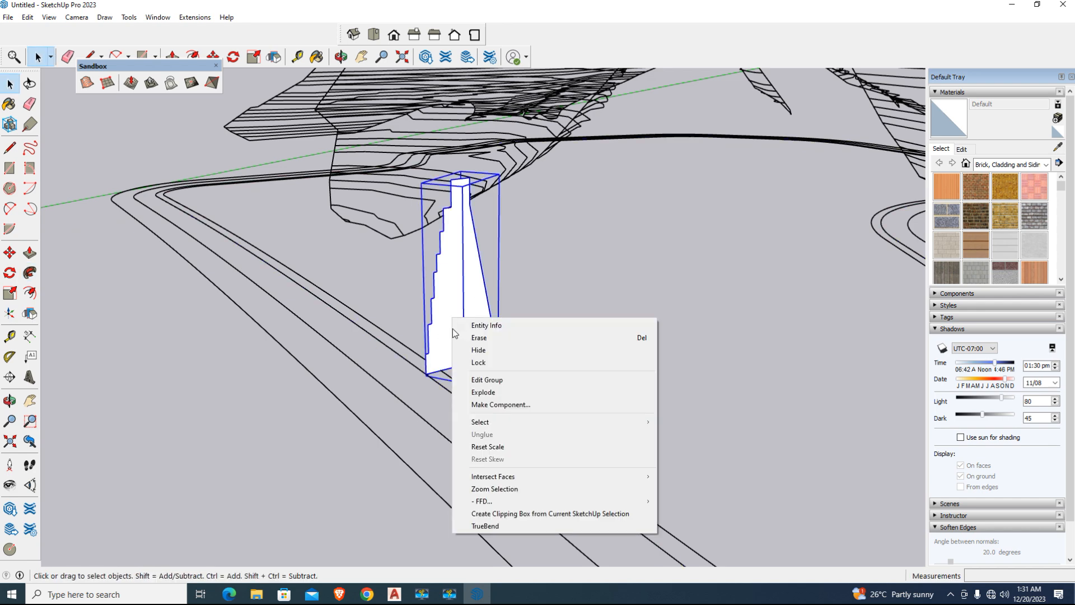
pyautogui.click(422, 382)
# - Reposition the wall profile group so its base corner meets the contour line exactly
pyautogui.scroll(3, 465, 355)
pyautogui.click(465, 355)
pyautogui.press('m')
pyautogui.click(409, 379)
pyautogui.click(419, 385)
pyautogui.press('space')
# - Explode the wall profile group and sweep the profile along the contour line with Follow Me
pyautogui.rightClick(428, 299)
pyautogui.click(451, 372)
pyautogui.click(372, 352)
pyautogui.click(30, 273)
pyautogui.click(459, 271)
pyautogui.scroll(-8, 453, 408)
pyautogui.moveTo(453, 407); pyautogui.dragTo(252, 410, button='middle')
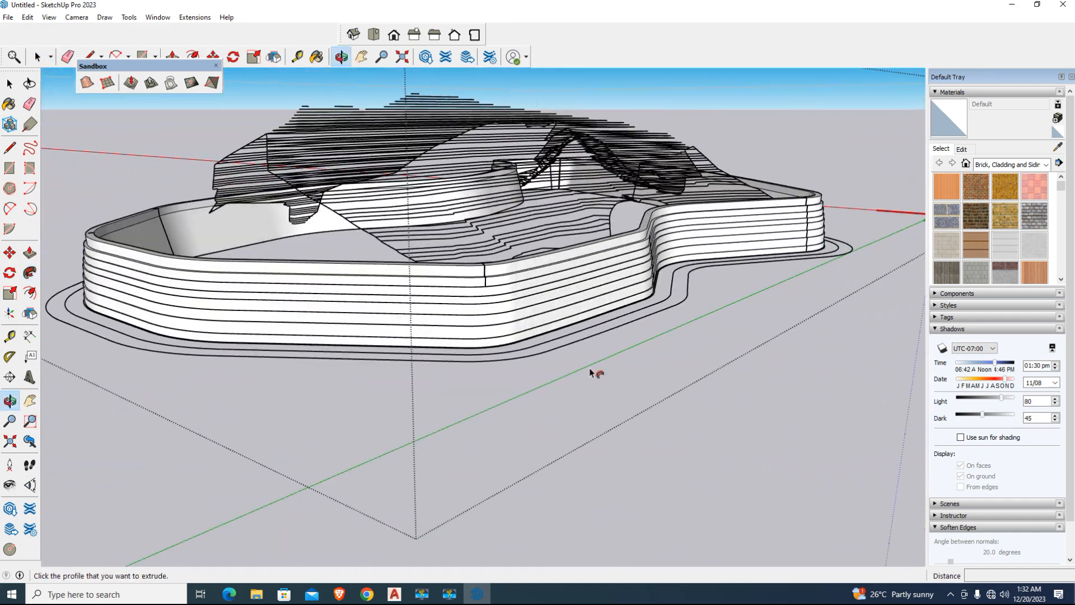
# - Turn on the display of hidden geometry
pyautogui.scroll(2, 252, 410)
pyautogui.click(49, 17)
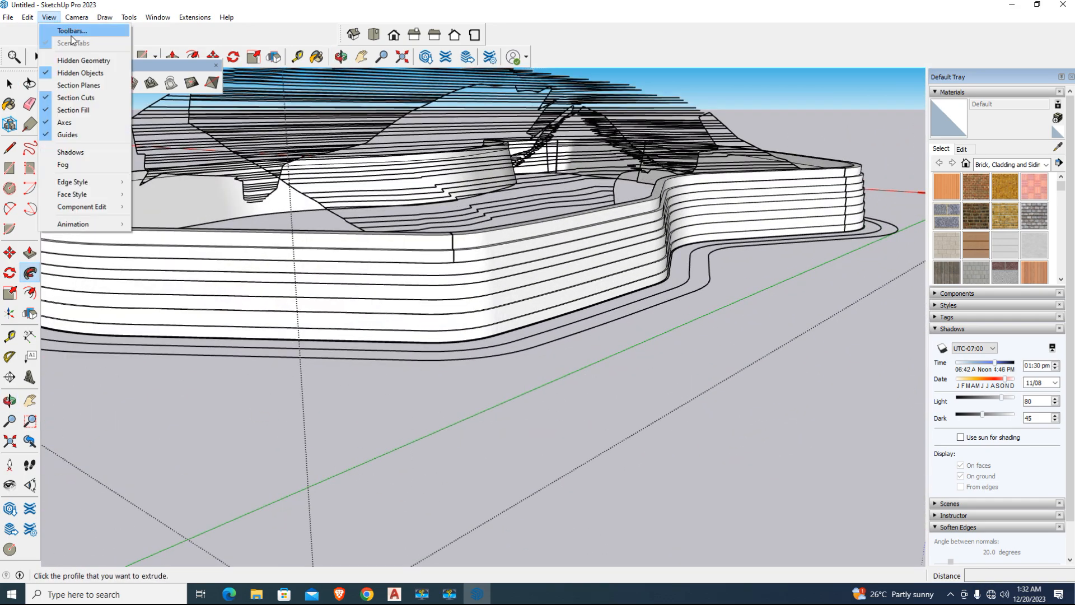
pyautogui.click(83, 60)
pyautogui.click(37, 56)
# - Open the terrain group for editing, unhide all of its surface geometry and leave the group
pyautogui.rightClick(466, 353)
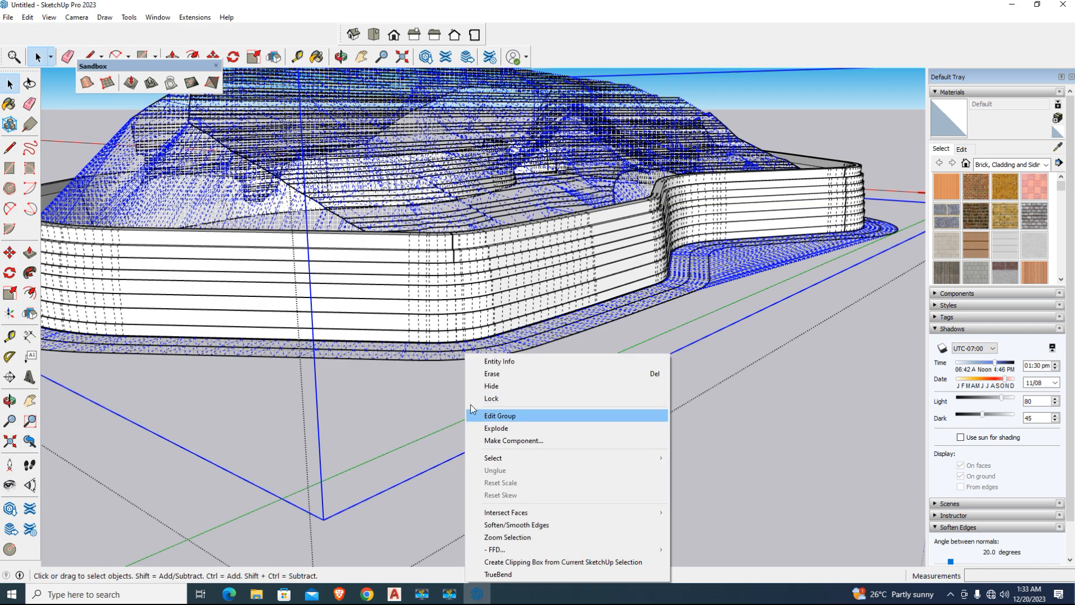
pyautogui.click(517, 419)
pyautogui.click(414, 356)
pyautogui.tripleClick(413, 356)
pyautogui.rightClick(413, 356)
pyautogui.click(447, 388)
pyautogui.click(456, 388)
pyautogui.scroll(-3, 456, 387)
pyautogui.moveTo(258, 385); pyautogui.dragTo(770, 382, button='middle')
pyautogui.scroll(-4, 770, 383)
pyautogui.click(778, 436)
pyautogui.click(610, 330)
# - Turn off the display of hidden geometry
pyautogui.click(50, 19)
pyautogui.click(448, 420)
pyautogui.rightClick(519, 322)
pyautogui.click(51, 19)
pyautogui.click(67, 60)
pyautogui.click(476, 431)
# - Select the whole swept wall and paint it with the Stone Sandstone Ashlar Light material from the Brick, Cladding and Siding collection
pyautogui.scroll(3, 538, 336)
pyautogui.moveTo(537, 280); pyautogui.dragTo(470, 336, button='middle')
pyautogui.scroll(2, 538, 334)
pyautogui.doubleClick(533, 324)
pyautogui.tripleClick(533, 324)
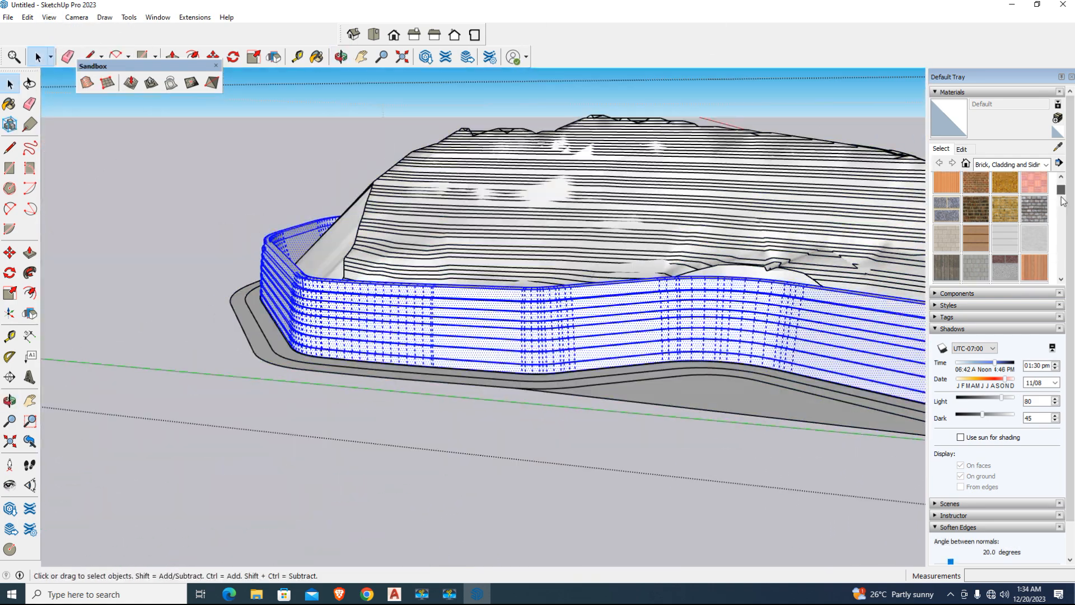
pyautogui.click(1046, 164)
pyautogui.scroll(-3, 1008, 241)
pyautogui.click(1002, 263)
pyautogui.click(1046, 165)
pyautogui.scroll(3, 1022, 230)
pyautogui.click(1012, 181)
pyautogui.scroll(-10, 997, 205)
pyautogui.click(976, 188)
pyautogui.click(535, 312)
pyautogui.scroll(2, 450, 347)
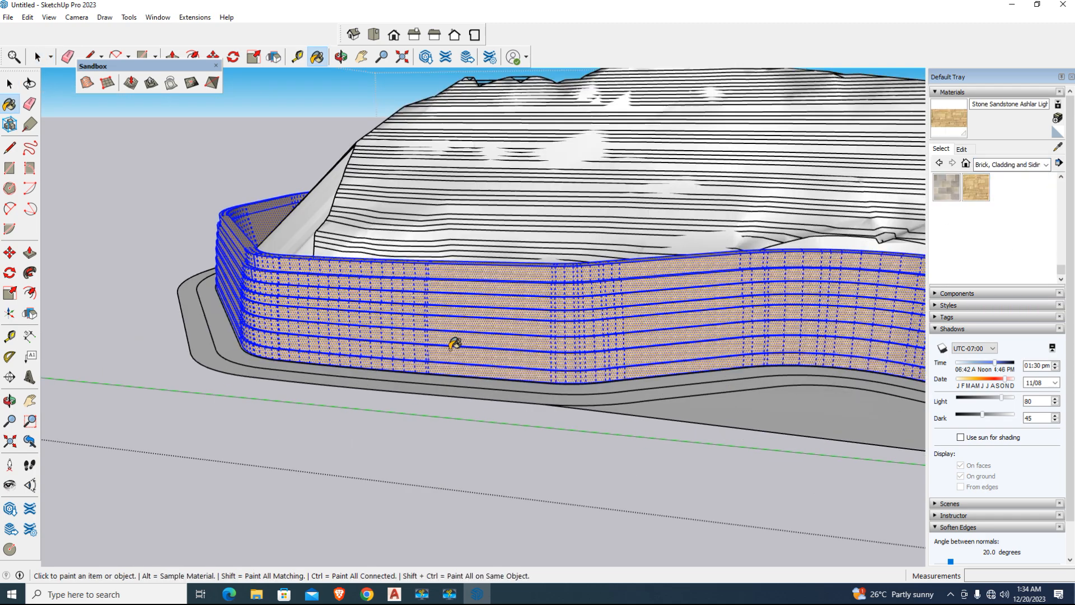
# - Set the width of the wall's sandstone texture to 10' and deselect the wall
pyautogui.scroll(4, 455, 343)
pyautogui.click(962, 149)
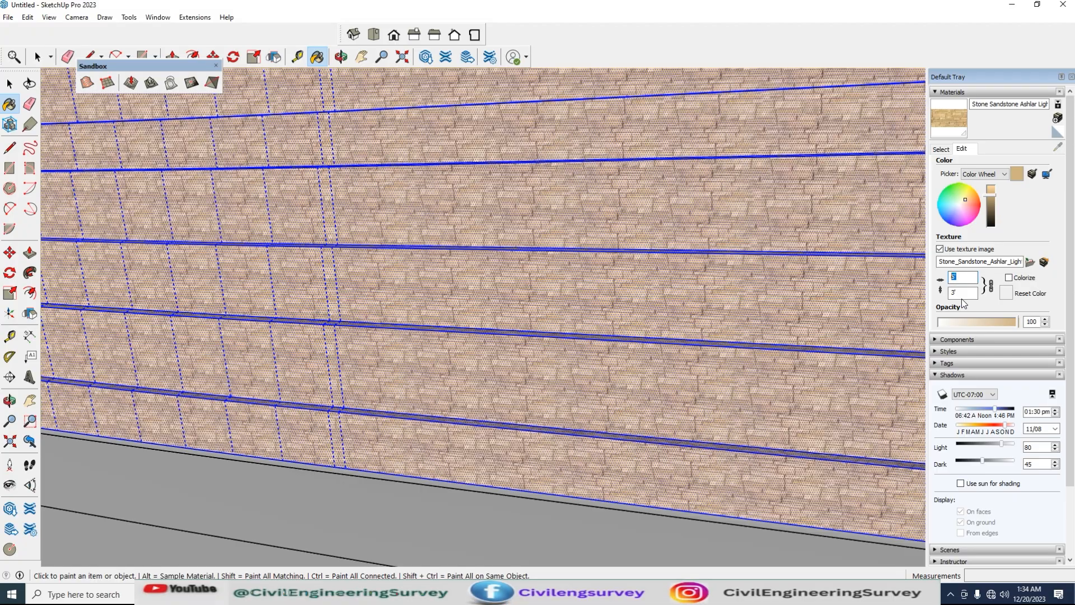
pyautogui.write('10')
pyautogui.press('Return')
pyautogui.scroll(-5, 801, 355)
pyautogui.press('space')
pyautogui.click(116, 257)
# - Draw lines across the open gap between the wall's two ends to close it with faces
pyautogui.scroll(-5, 609, 343)
pyautogui.moveTo(115, 257); pyautogui.dragTo(653, 392, button='middle')
pyautogui.scroll(8, 664, 412)
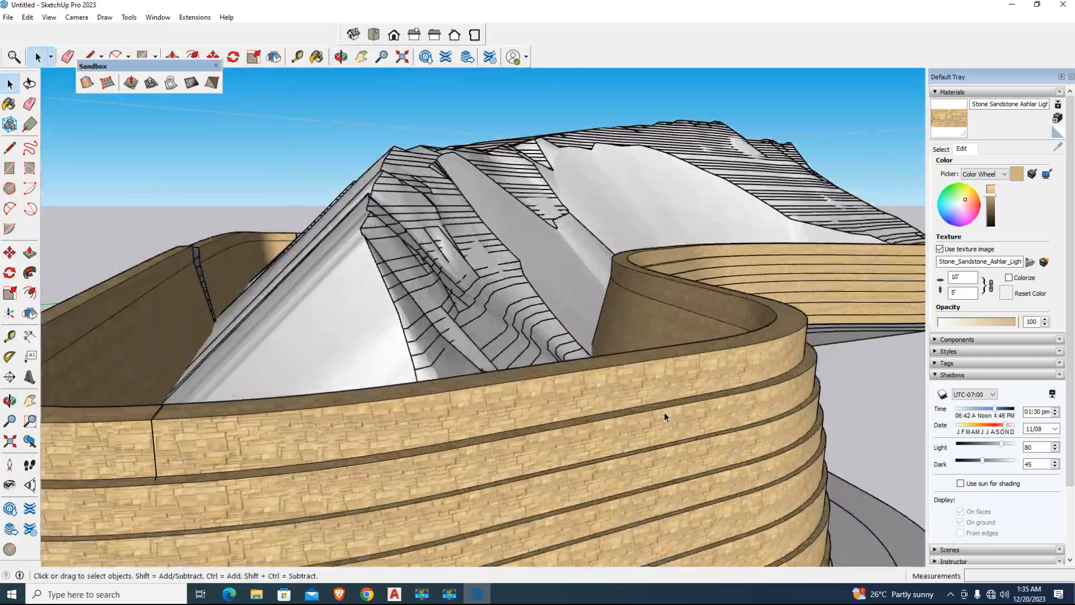
pyautogui.scroll(-8, 658, 359)
pyautogui.scroll(5, 669, 378)
pyautogui.moveTo(715, 377); pyautogui.dragTo(21, 343, button='middle')
pyautogui.scroll(5, 467, 258)
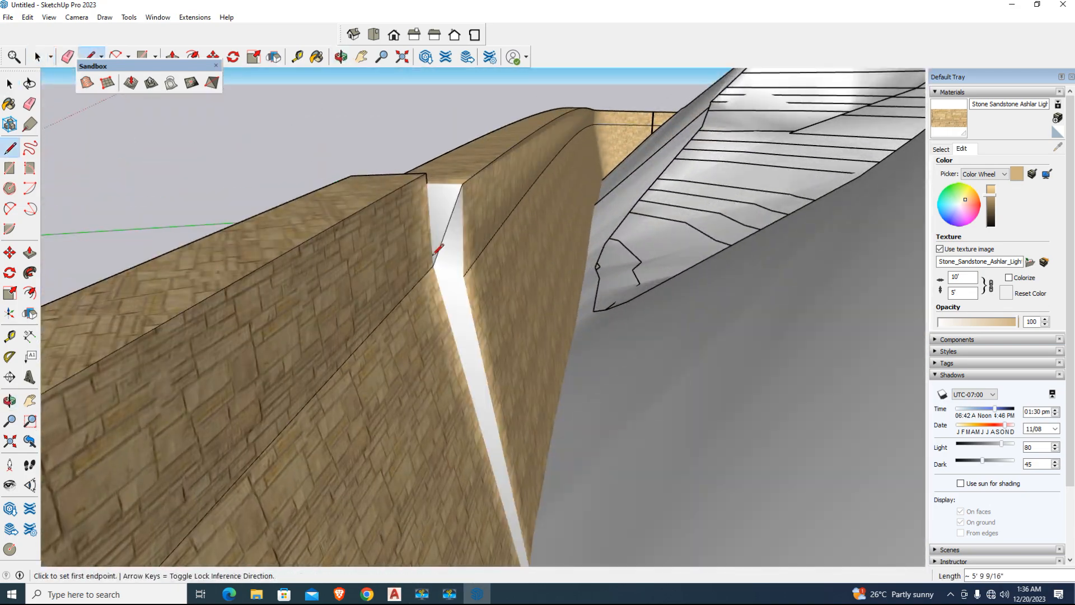
pyautogui.click(433, 266)
# - Erase the surplus edges along the seam where the wall's two ends meet
pyautogui.scroll(-8, 448, 263)
pyautogui.moveTo(468, 258)
pyautogui.mouseDown(button='middle')
pyautogui.moveTo(571, 392)
pyautogui.moveTo(679, 432)
pyautogui.moveTo(448, 288)
pyautogui.moveTo(441, 240)
pyautogui.mouseUp(button='middle')
pyautogui.scroll(5, 572, 394)
pyautogui.press('e')
pyautogui.scroll(-6, 488, 309)
pyautogui.scroll(5, 429, 380)
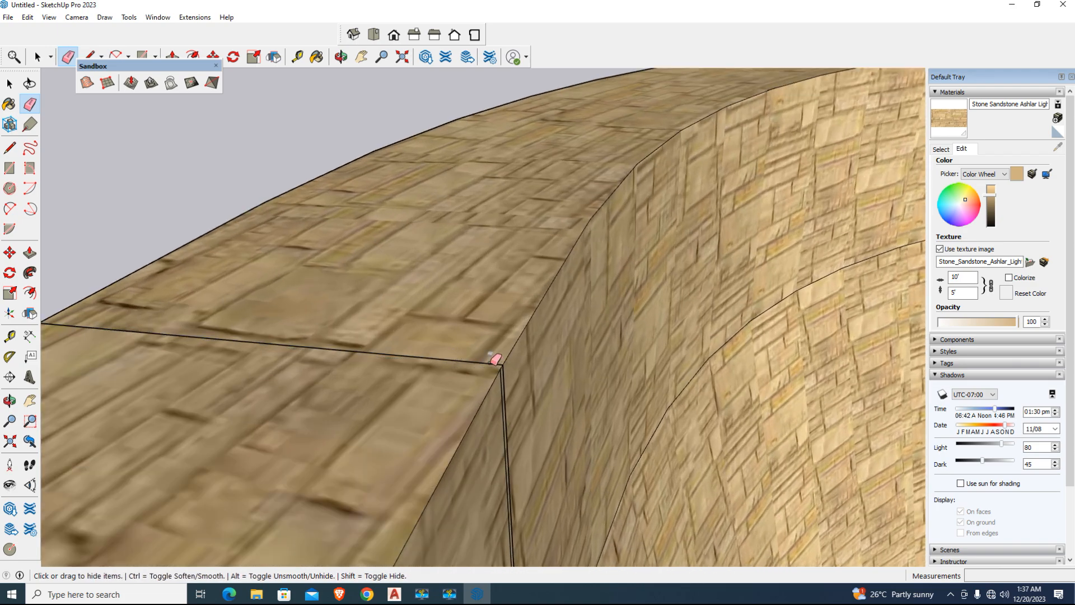
pyautogui.scroll(-8, 481, 361)
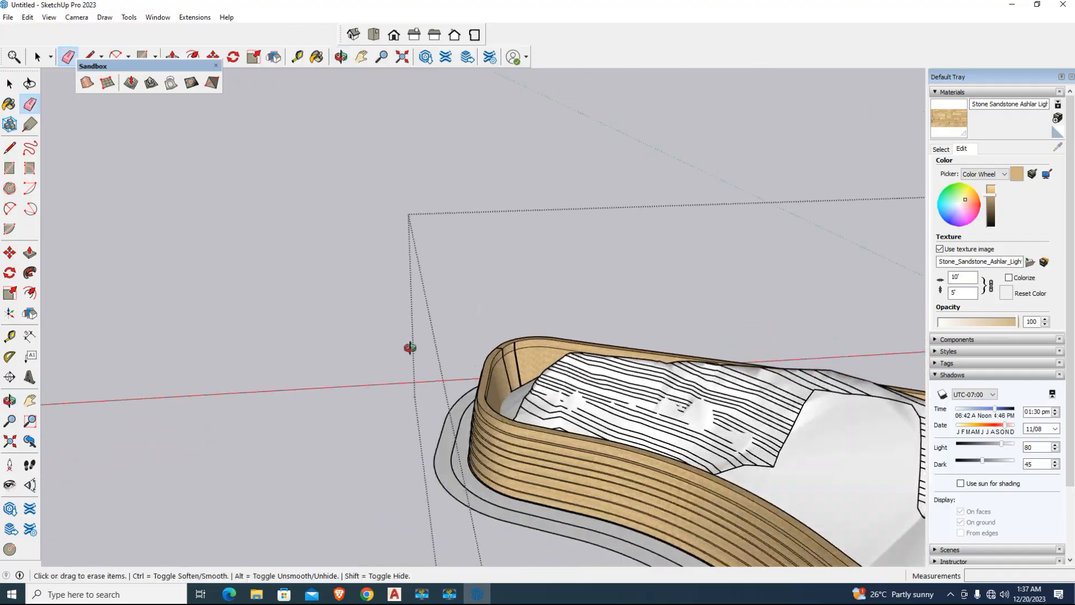